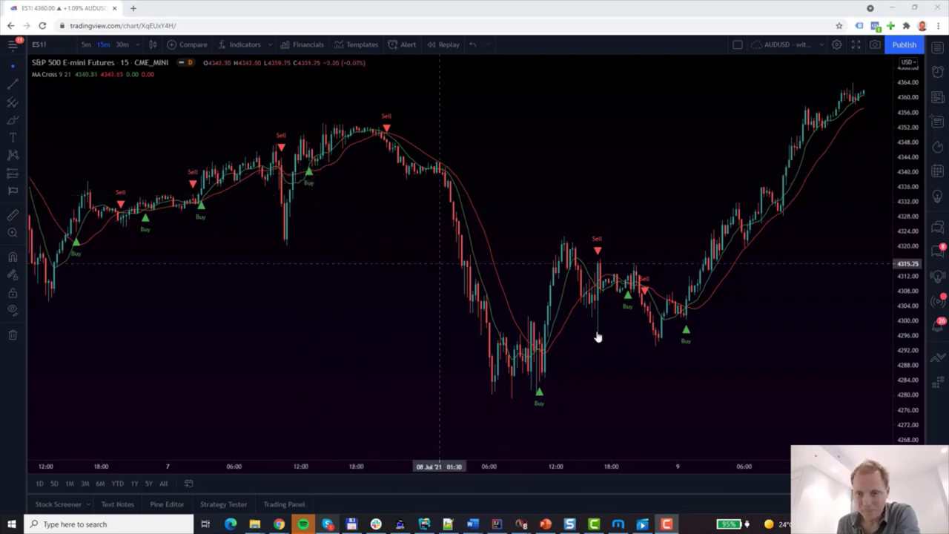
- Pan the ES1! 15-minute chart left to show more of the latest bars on the 9th
left_click_drag(698, 330, 658, 330)
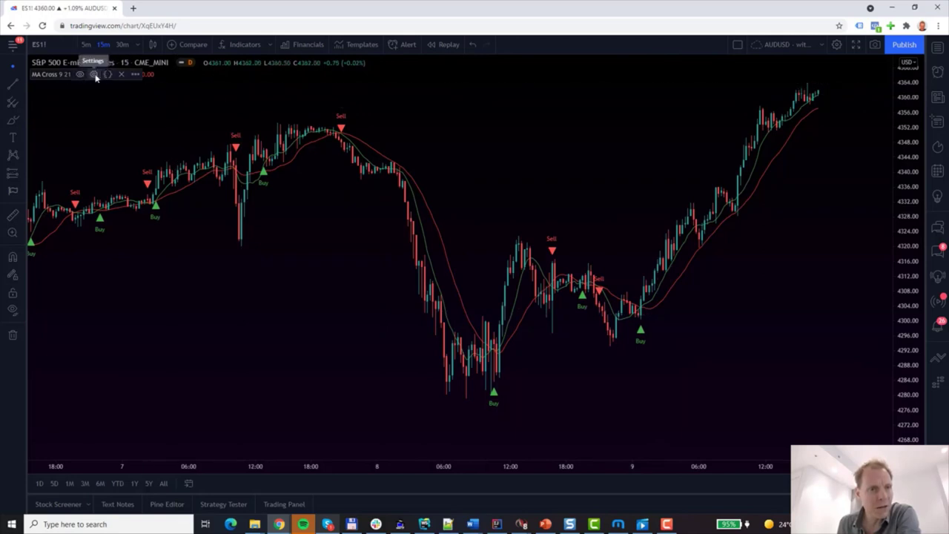
- Review the MA Cross 9/21 length inputs, leaving them unchanged
left_click(94, 74)
left_click(399, 205)
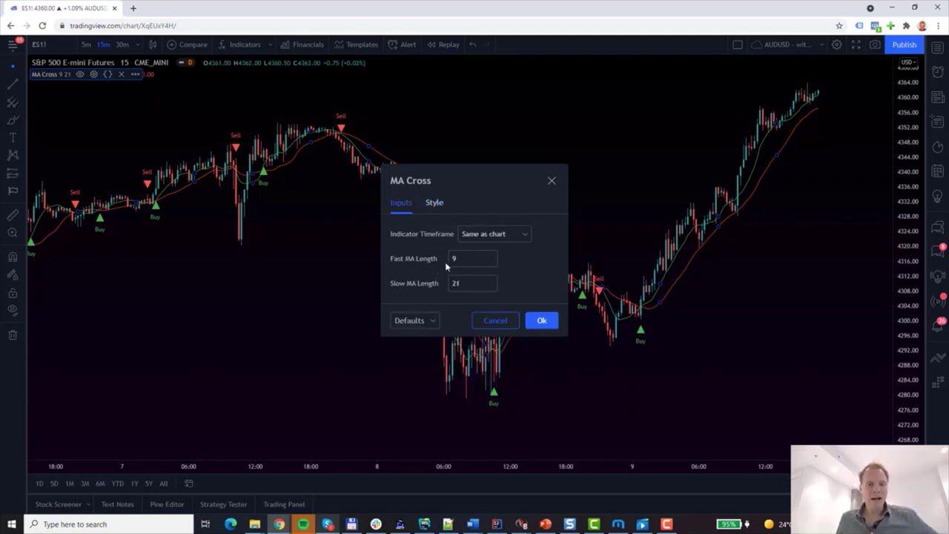
left_click(551, 182)
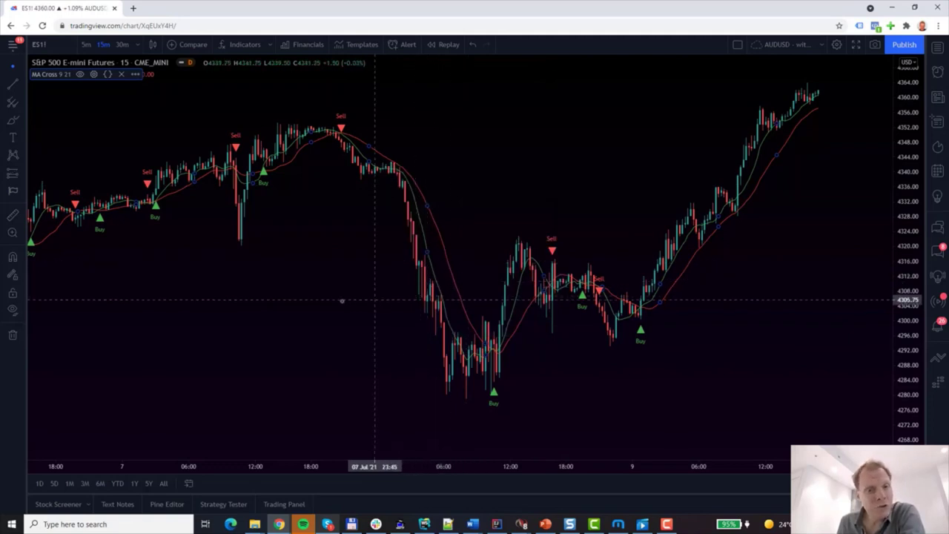
- Set the MA Cross slow MA length to 30, keeping the fast length at 9
left_click_drag(372, 300, 468, 297)
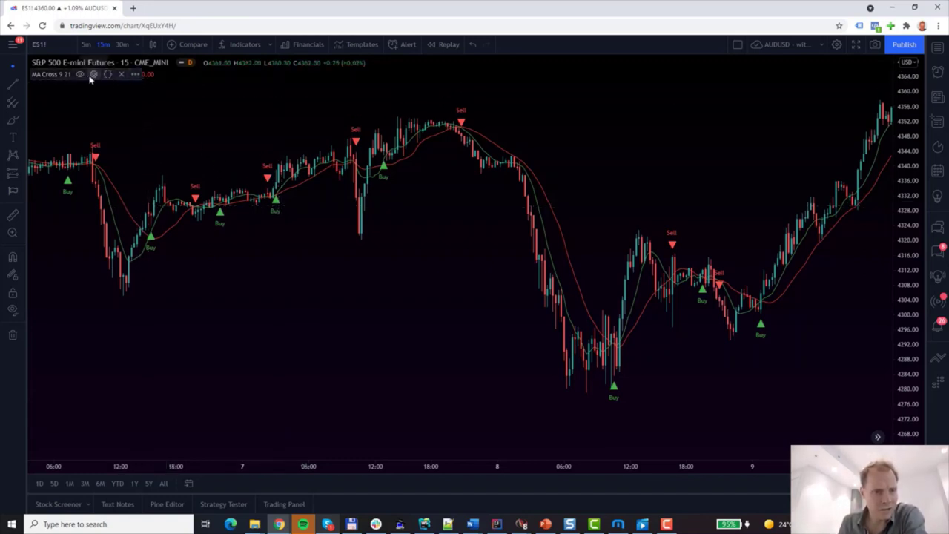
left_click(94, 74)
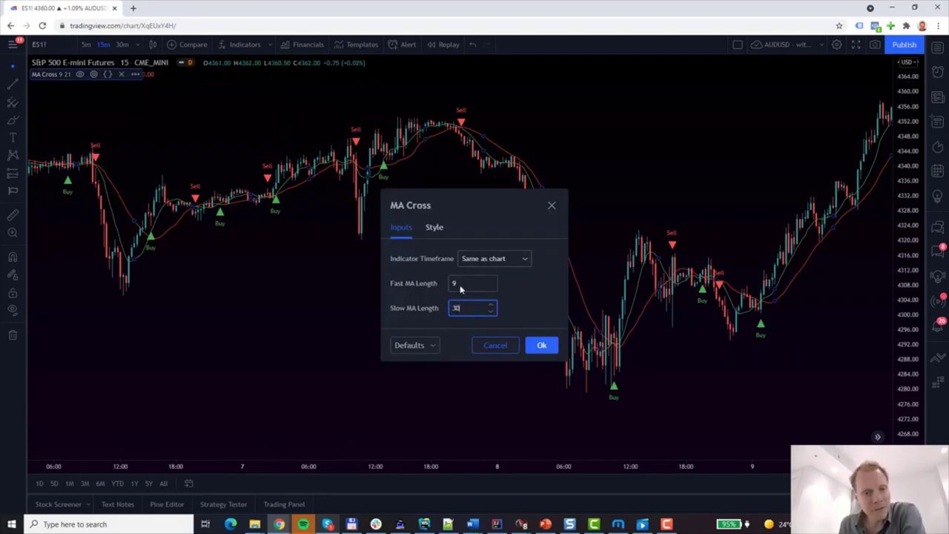
left_click(542, 346)
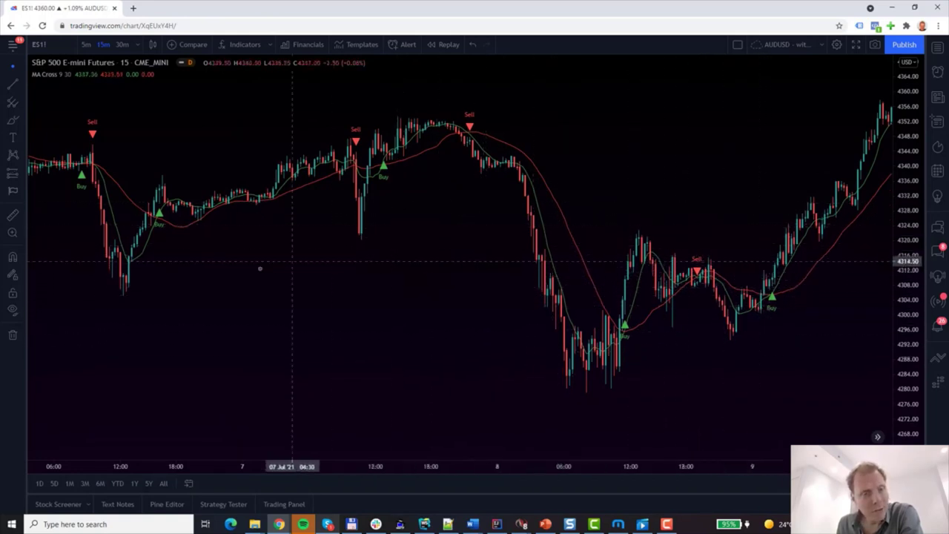
- Pan the chart back from early July through 1 July into the late-June bars
left_click_drag(504, 275, 580, 273)
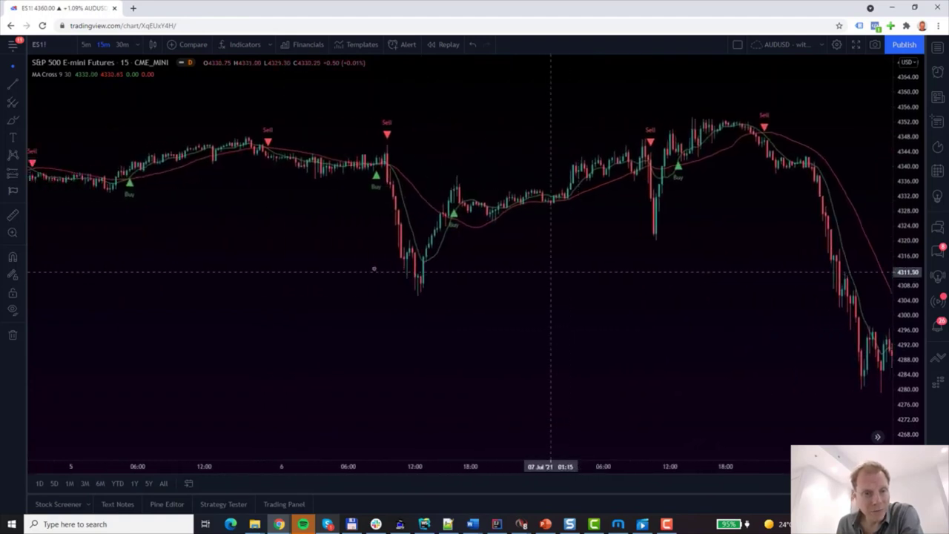
left_click_drag(398, 271, 613, 276)
left_click_drag(489, 298, 526, 297)
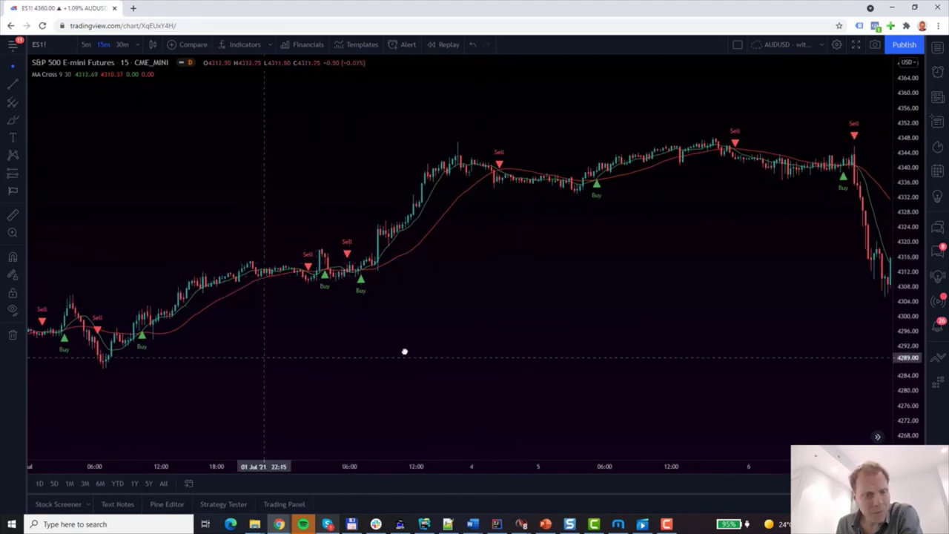
left_click_drag(405, 352, 424, 349)
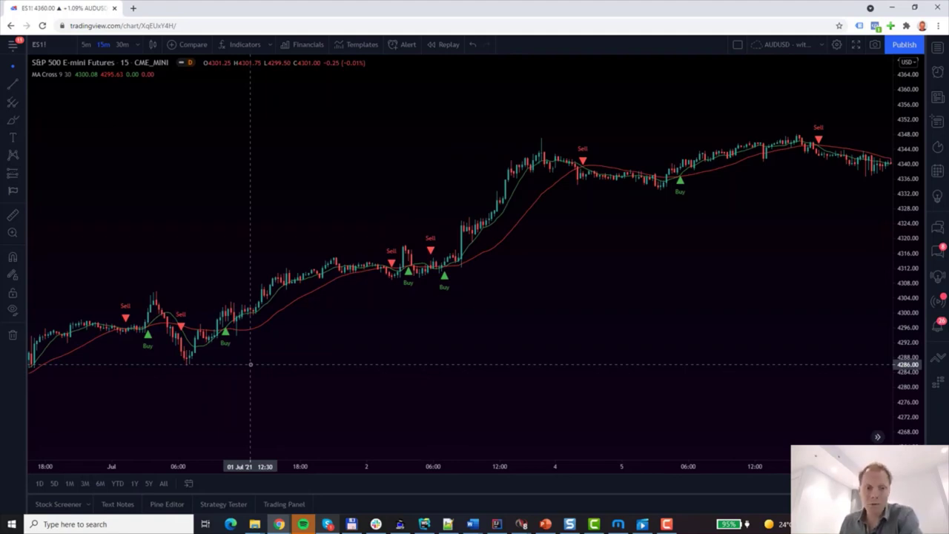
left_click_drag(294, 205, 546, 185)
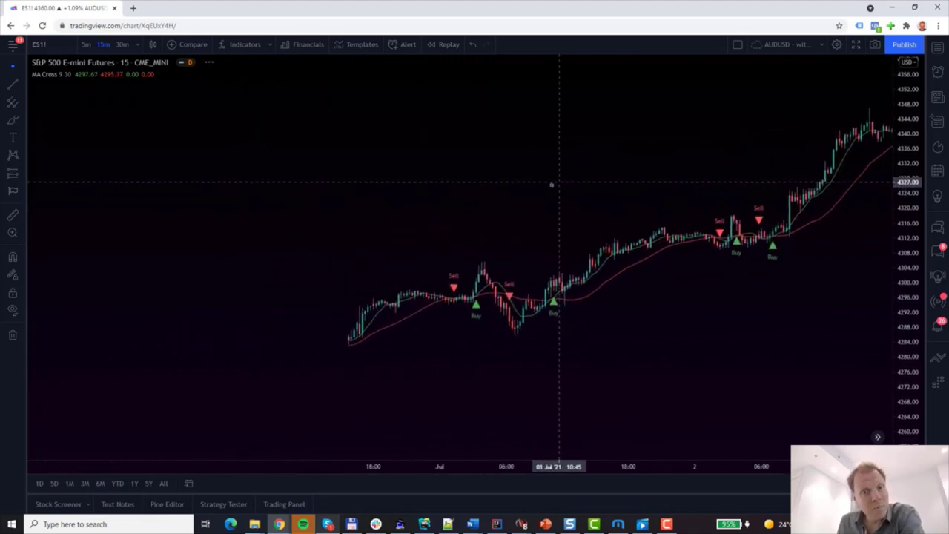
left_click_drag(126, 200, 561, 163)
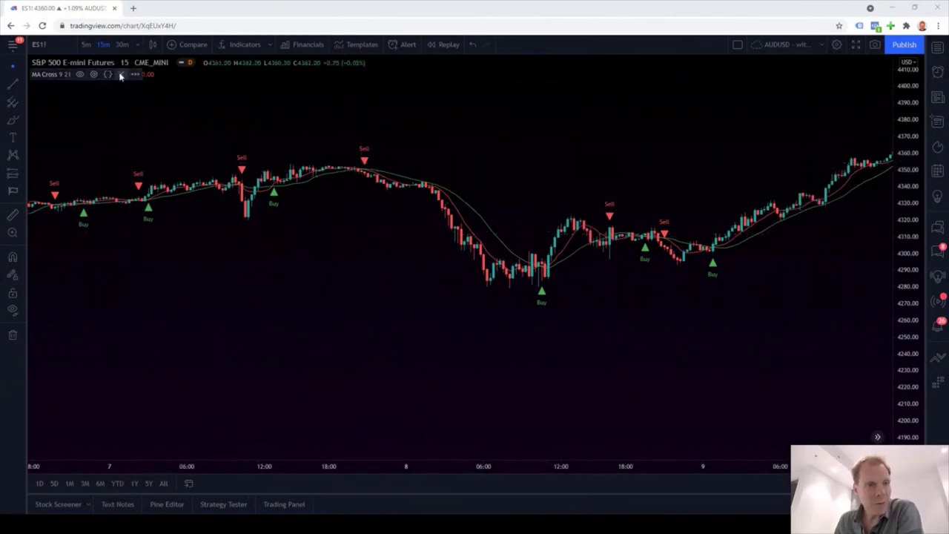
- Remove MA Cross and add Volatility Crusher Signals, found by searching 'volat'
left_click(120, 76)
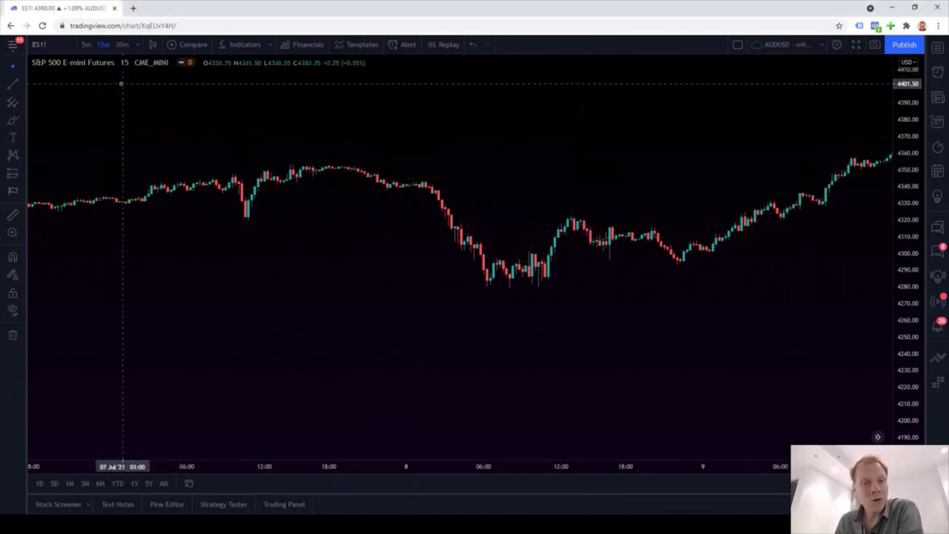
left_click(245, 44)
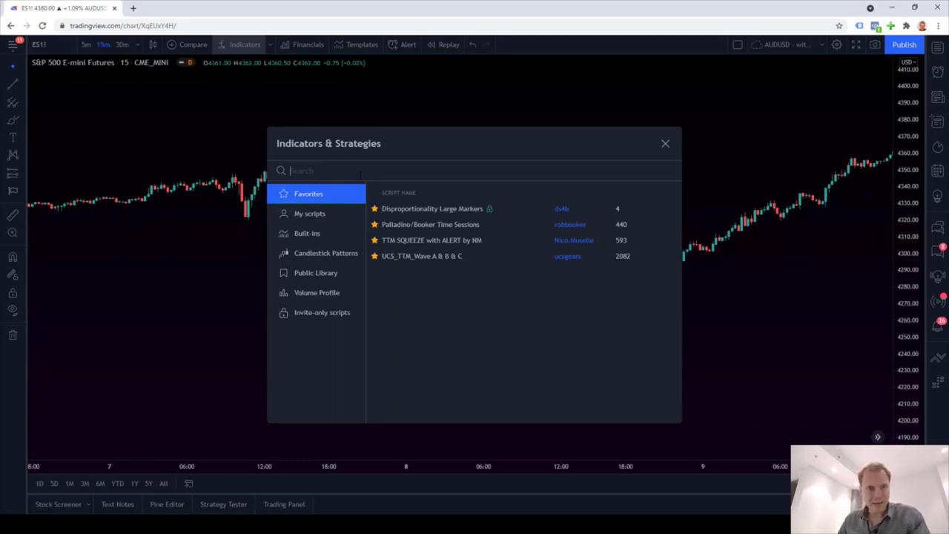
type("volat")
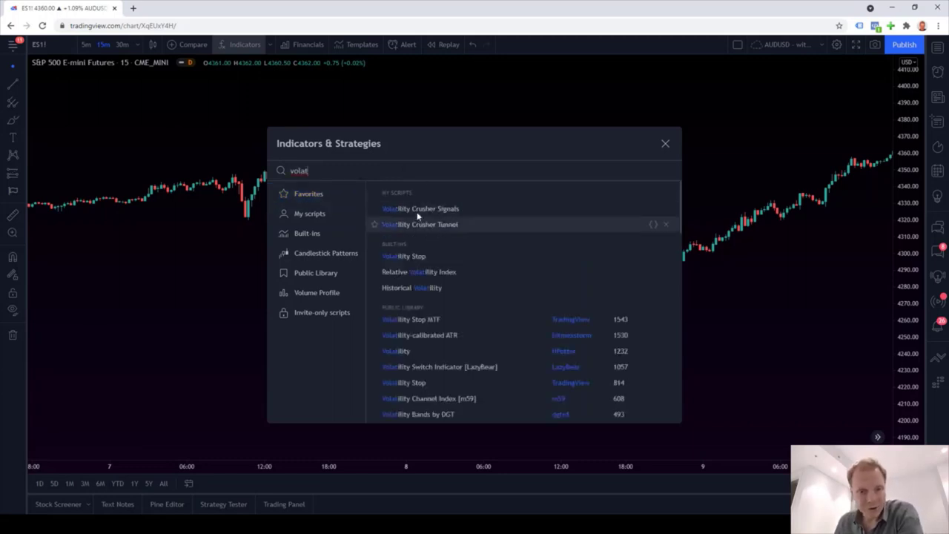
left_click(417, 210)
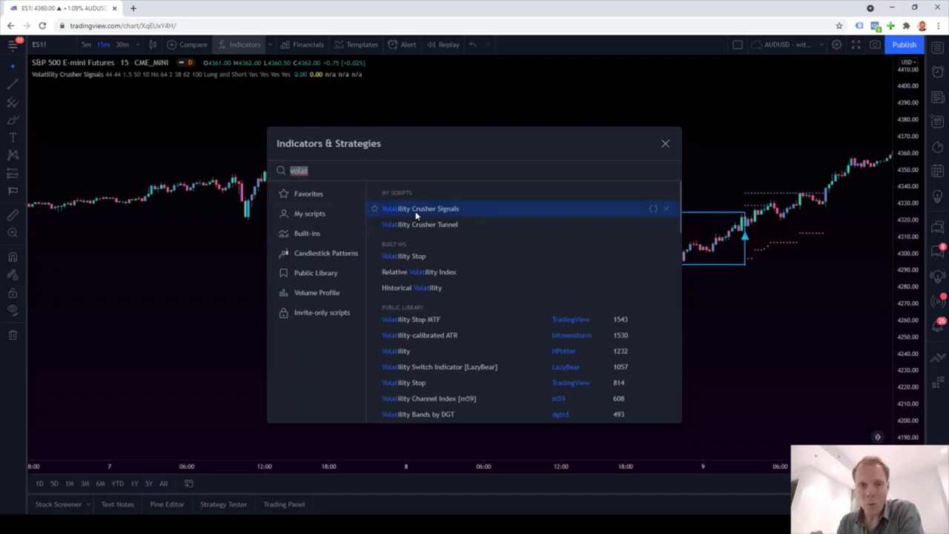
left_click(664, 143)
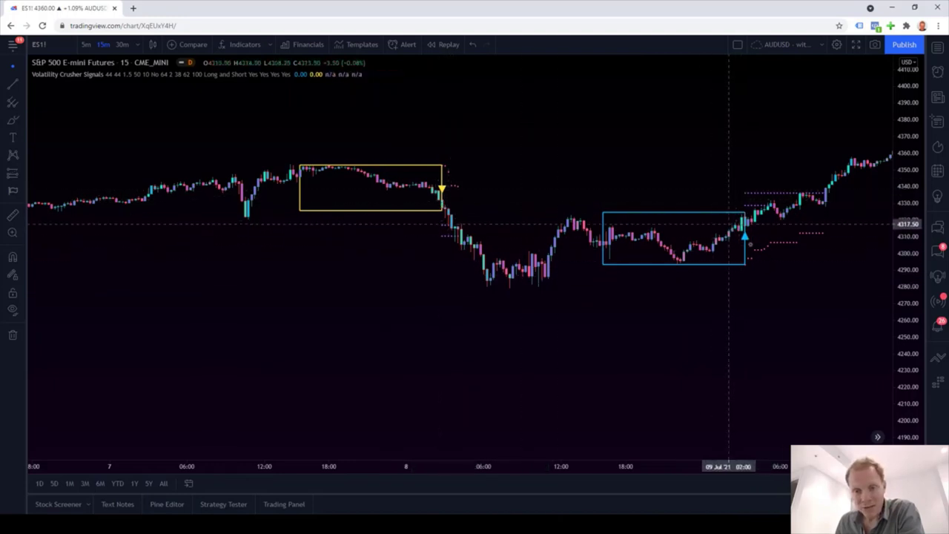
- Pan the chart left to reveal the Long Efficiency 78% and Short Efficiency 73% labels
left_click_drag(821, 349, 511, 381)
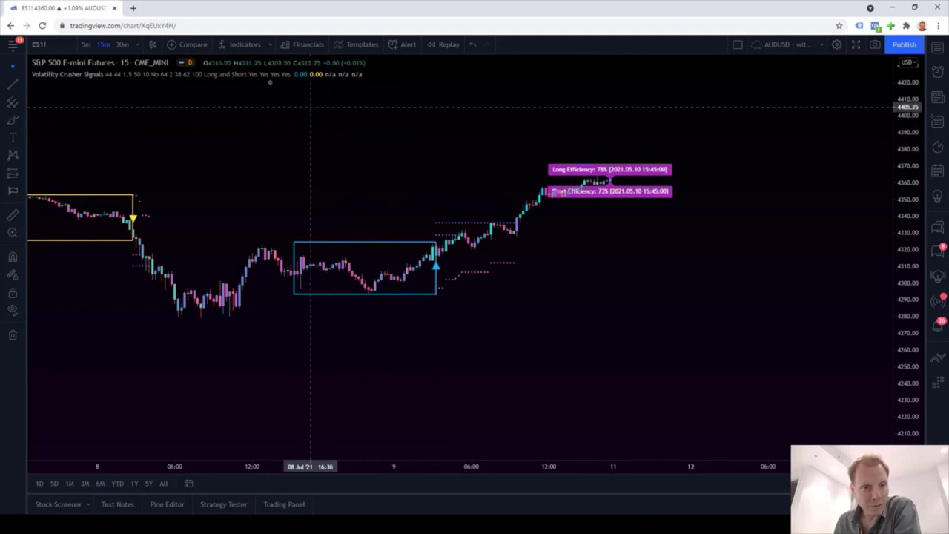
- Change the Volatility Crusher Lookback Period from 44 to 22
mouse_move(268, 77)
left_click(313, 74)
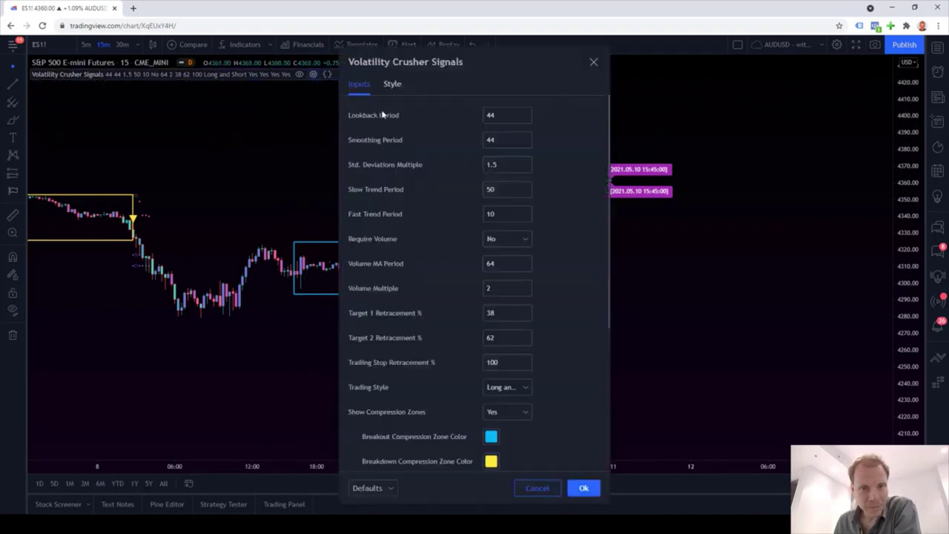
left_click_drag(441, 59, 201, 61)
double_click(287, 118)
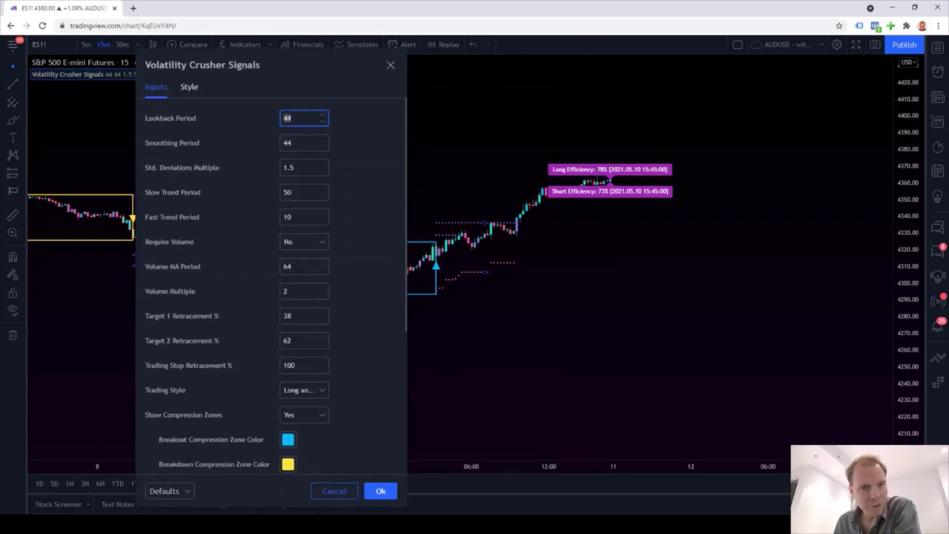
type("22")
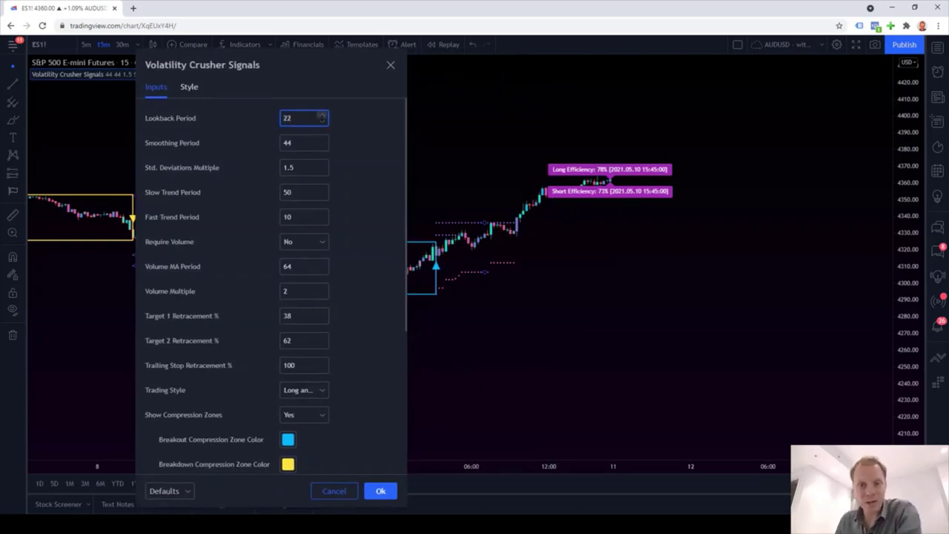
left_click(380, 490)
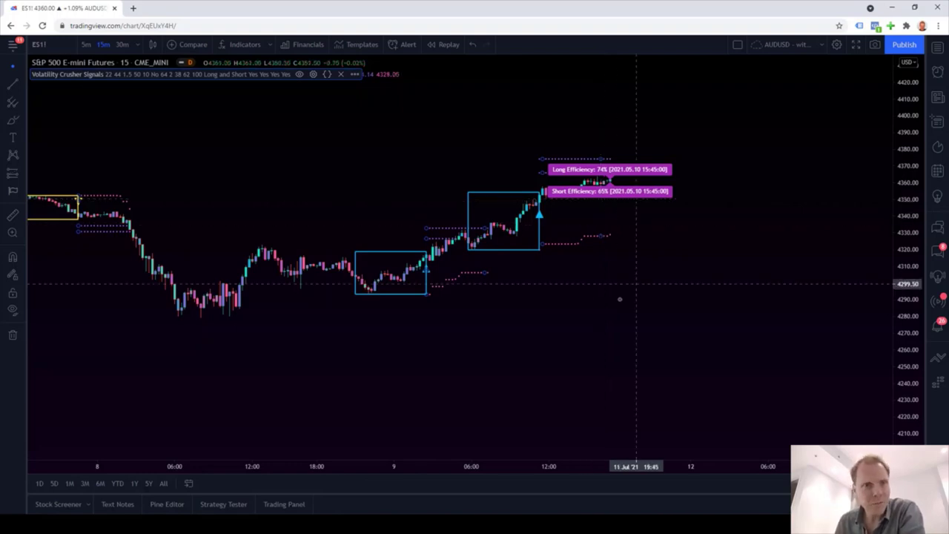
- Set Volatility Crusher Lookback Period to 44 and Std. Deviations Multiple to 2.5
left_click(243, 45)
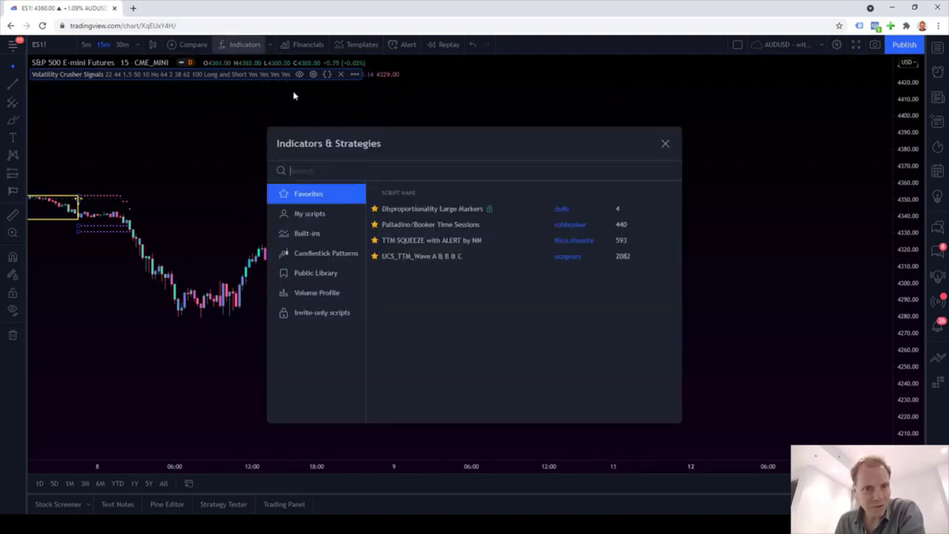
left_click(665, 143)
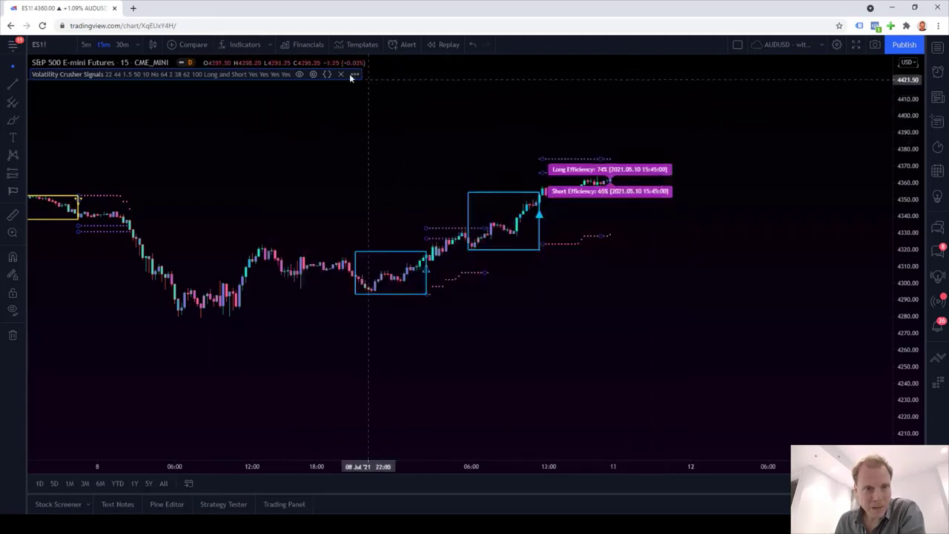
left_click(313, 75)
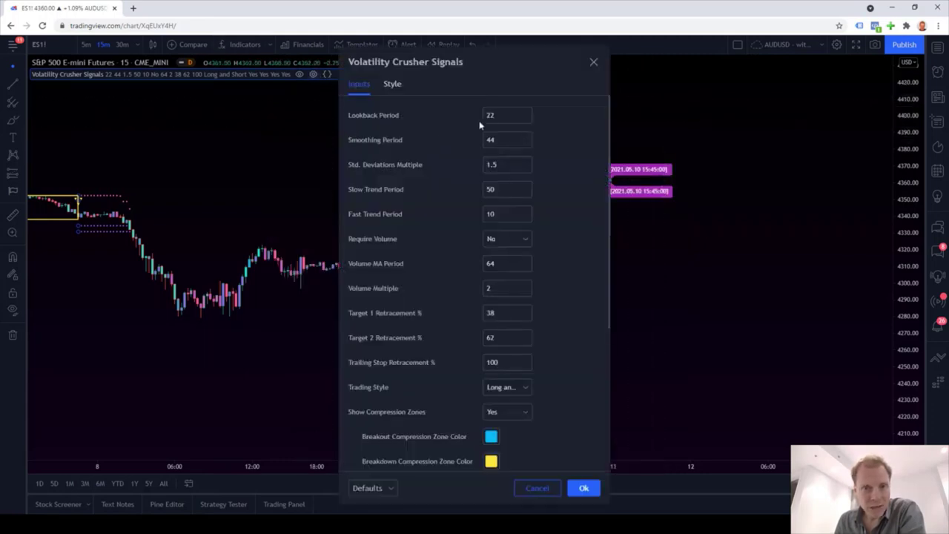
left_click(486, 116)
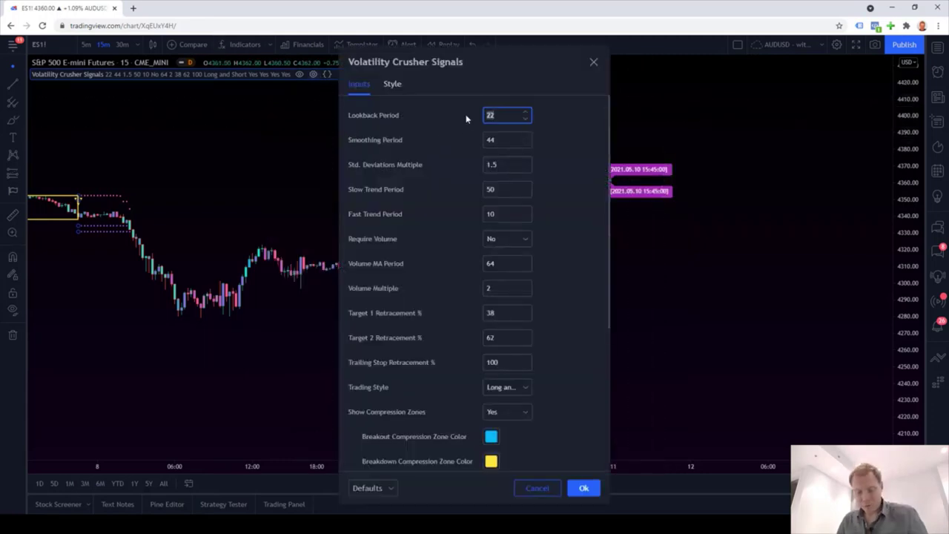
type("44")
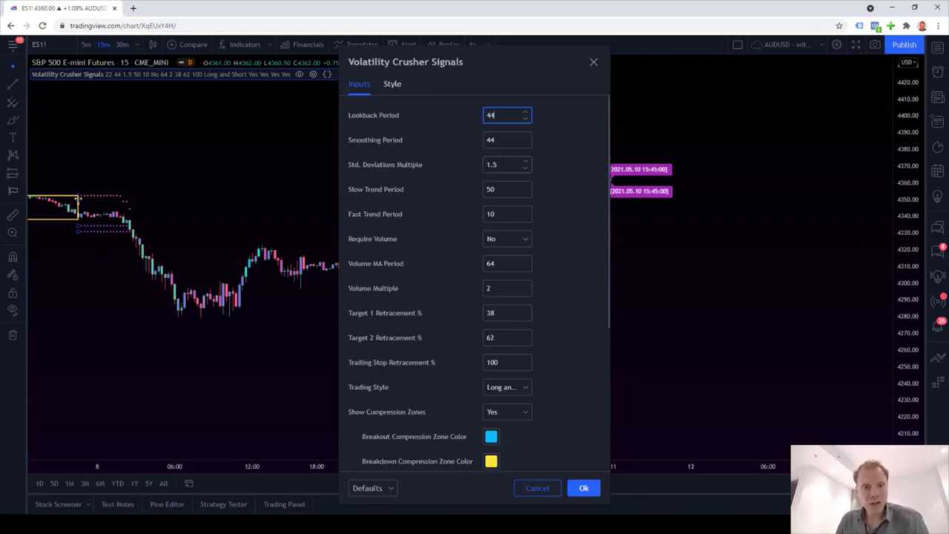
left_click(495, 164)
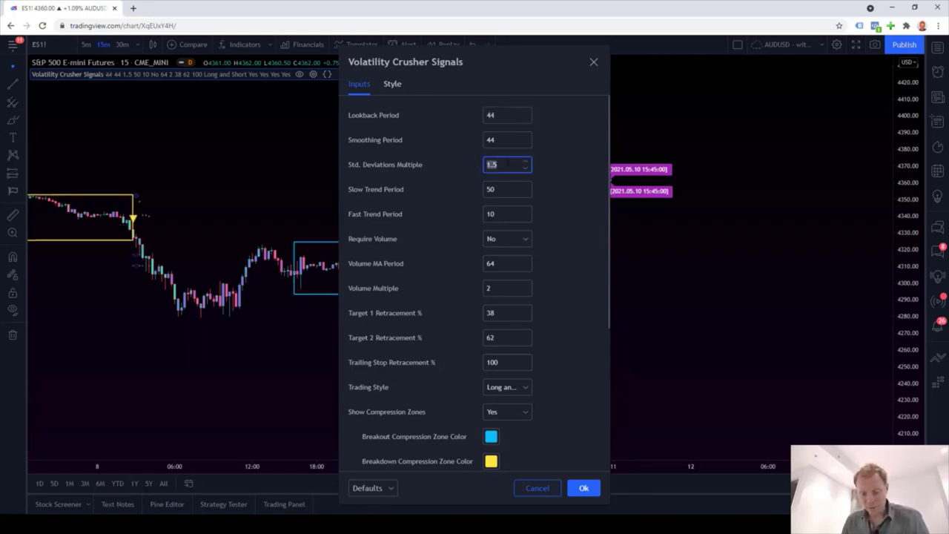
type("2.5")
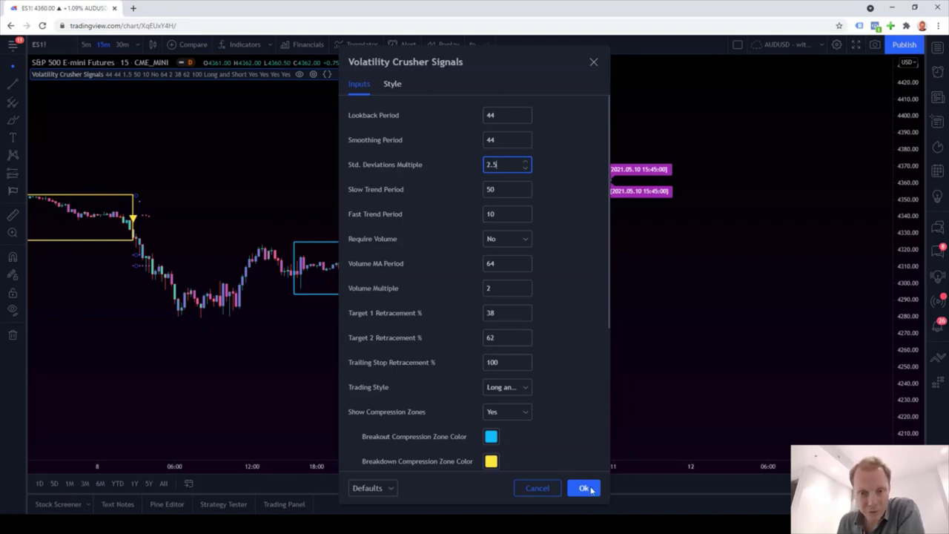
left_click(584, 488)
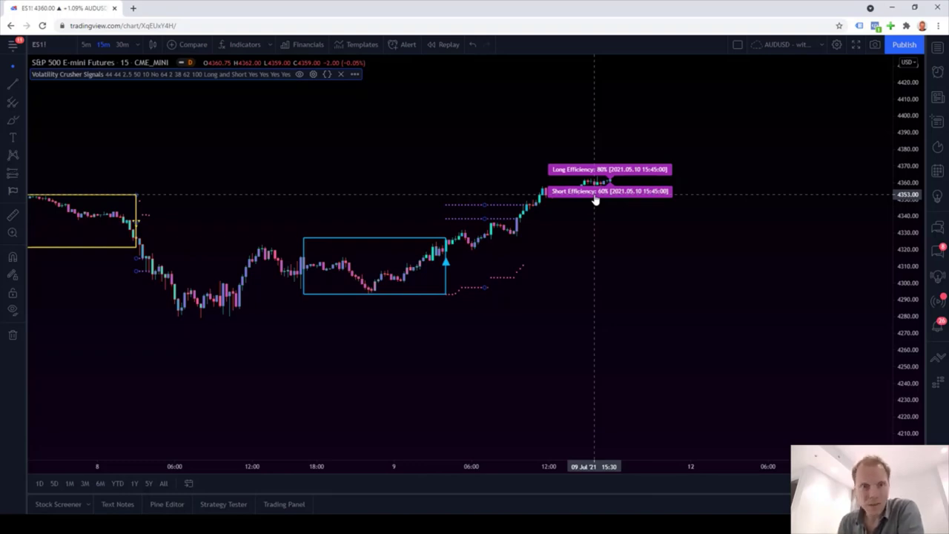
- Switch the ES1! chart to the 5-minute interval
left_click(87, 44)
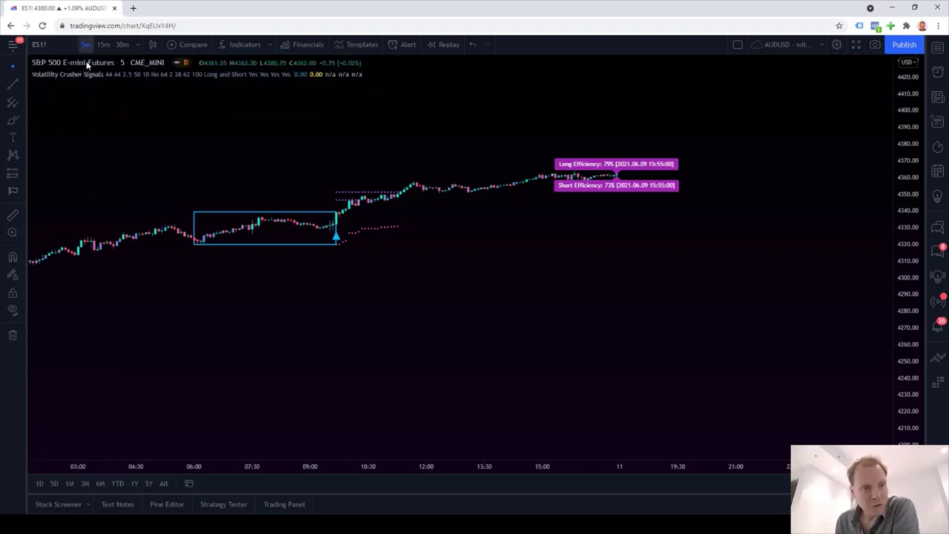
- Change the ES1! chart interval to 1 day
left_click(138, 49)
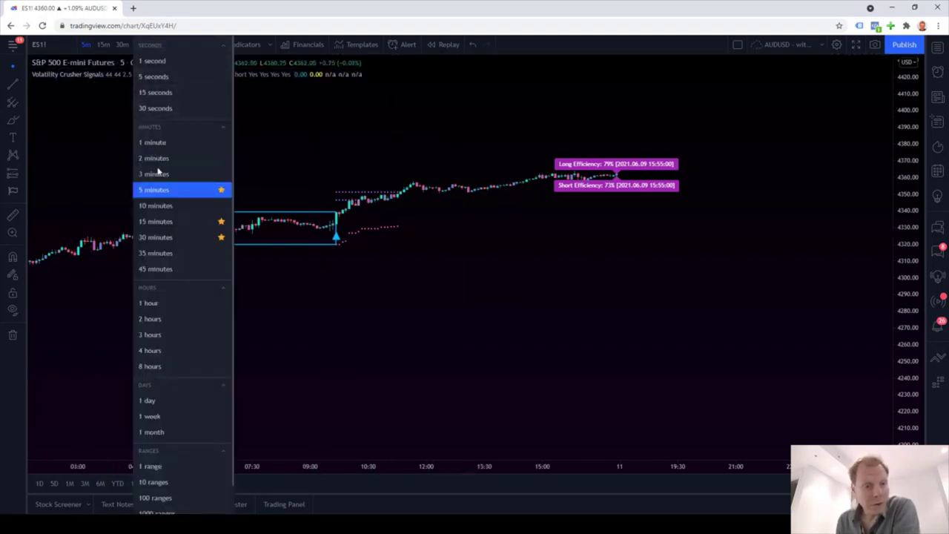
left_click(160, 400)
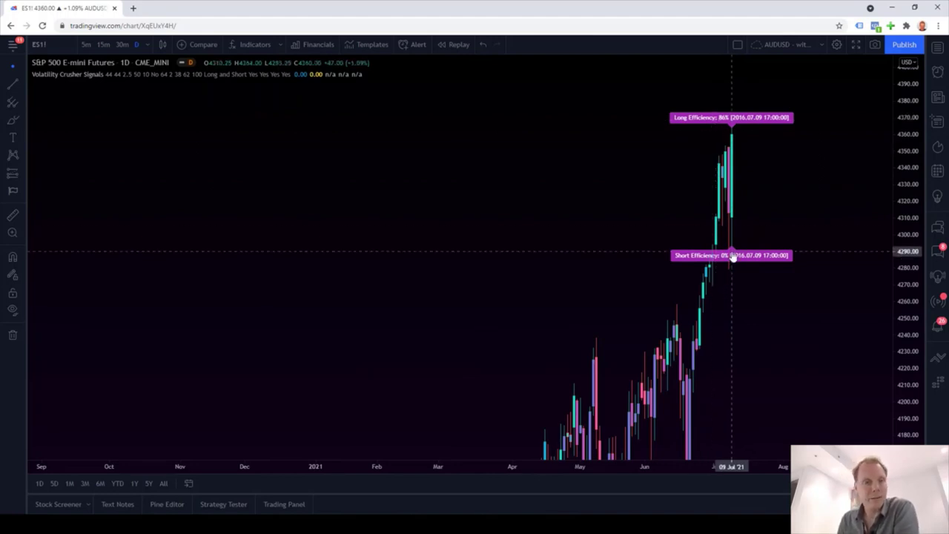
- Reset the daily chart view with Alt+R so prices auto-fit
key("alt+r")
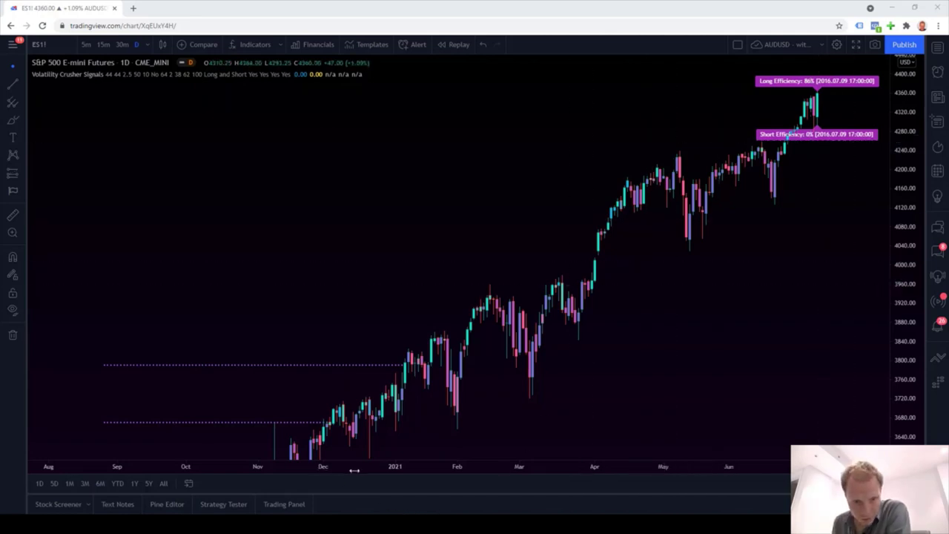
- Zoom out and pan the ES1! daily chart back to 2014–2015, showing the yellow breakdown zones
scroll(362, 470, "down", 5)
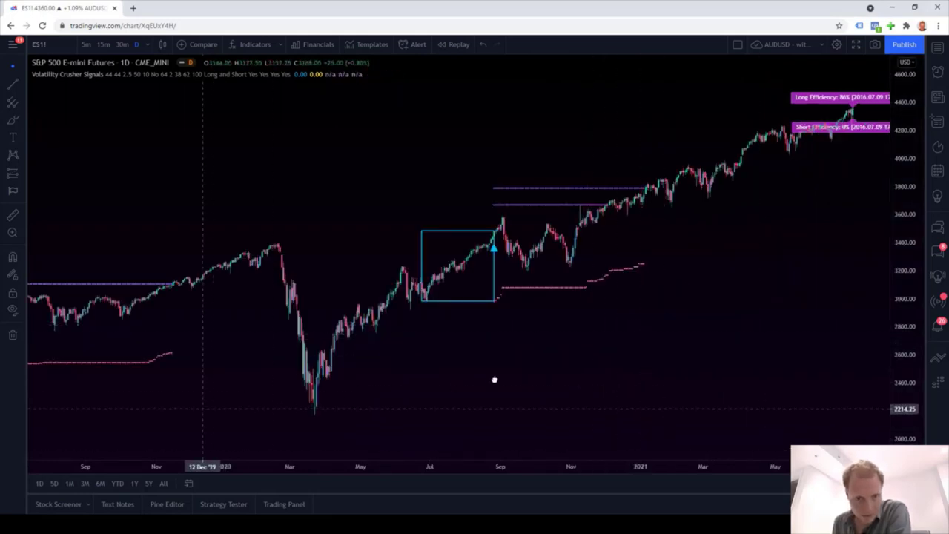
left_click_drag(529, 375, 697, 376)
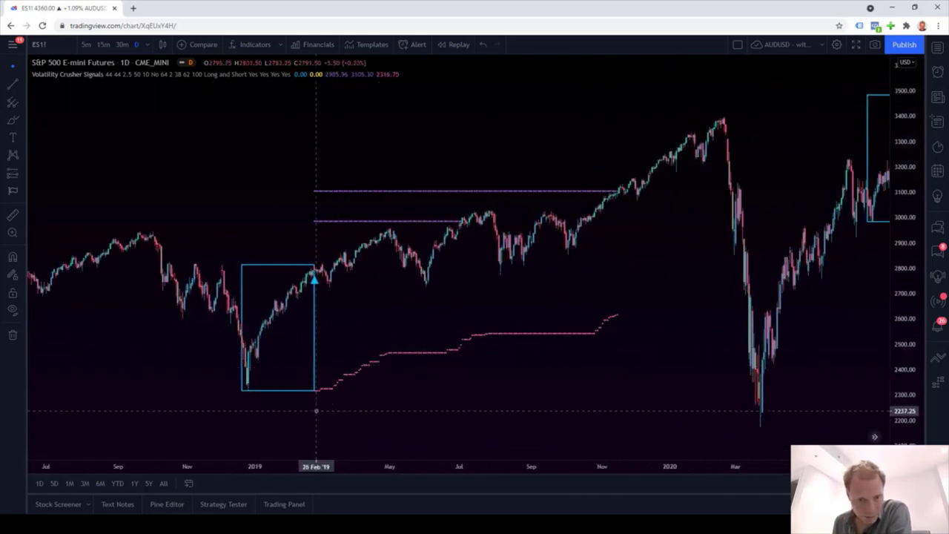
left_click_drag(198, 413, 306, 415)
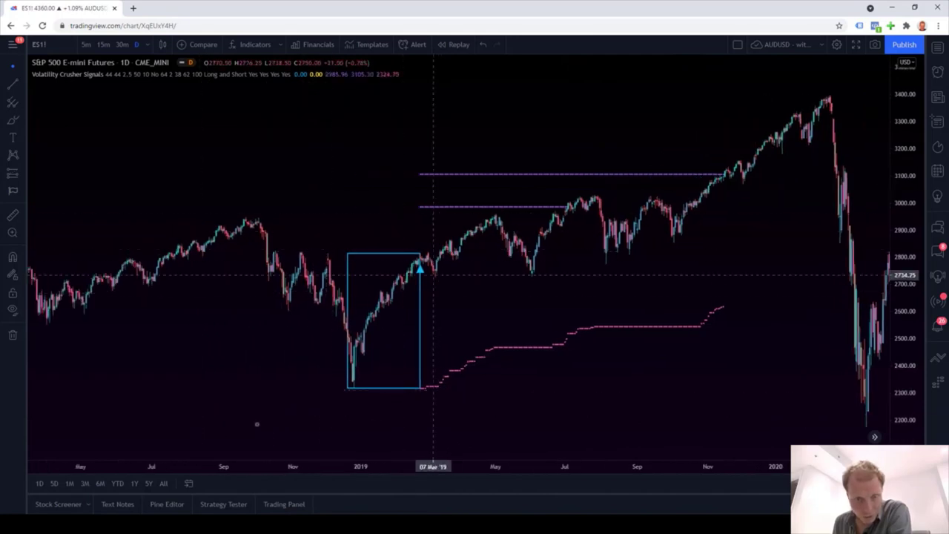
left_click_drag(455, 394, 699, 373)
left_click_drag(431, 381, 499, 381)
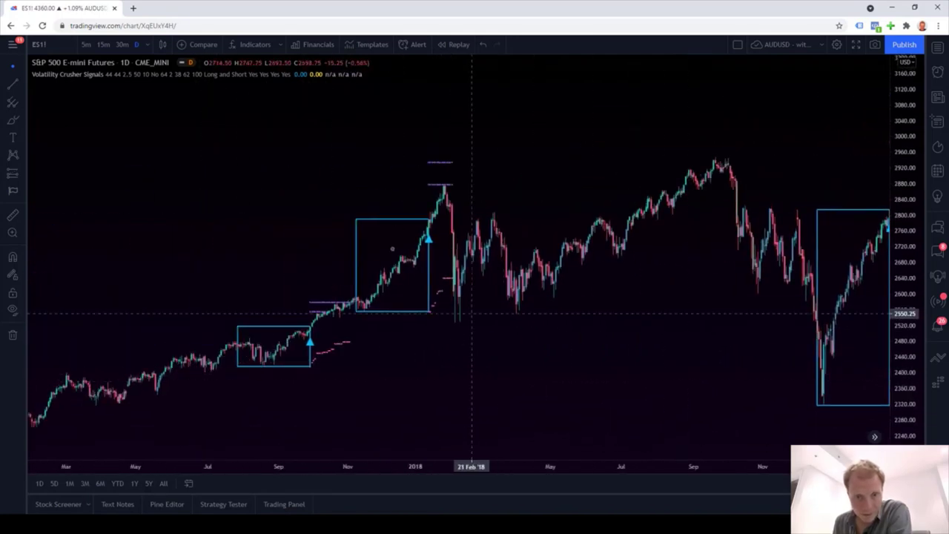
left_click_drag(250, 415, 519, 416)
left_click_drag(346, 430, 437, 428)
left_click_drag(675, 395, 783, 375)
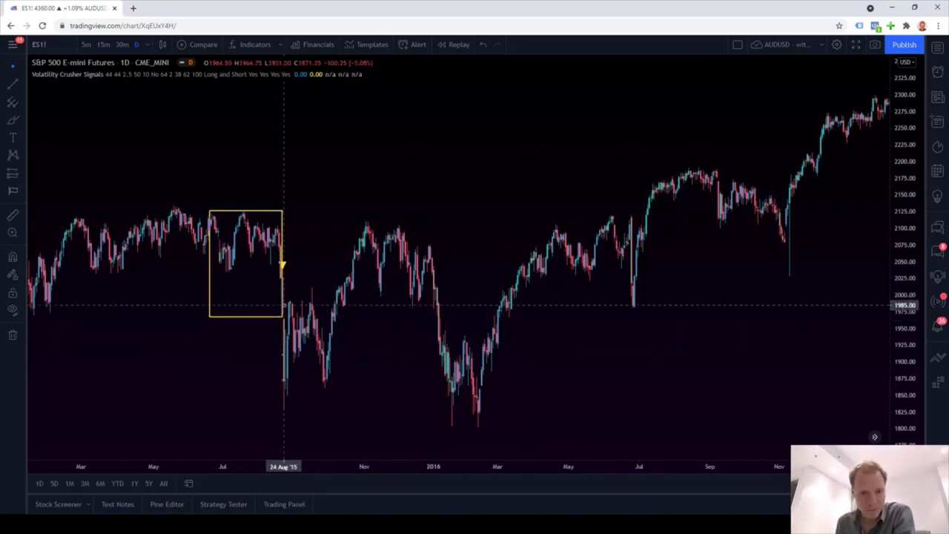
left_click_drag(275, 382, 627, 364)
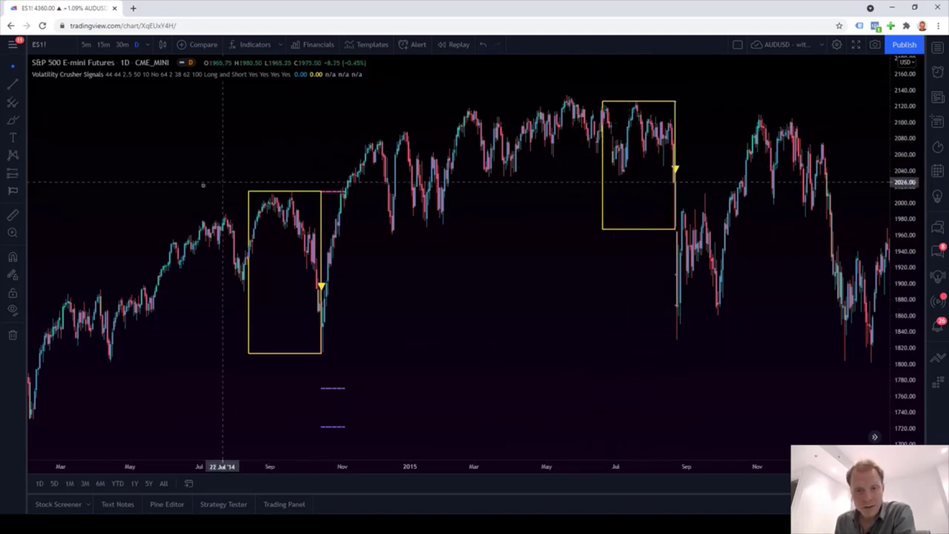
left_click_drag(227, 178, 236, 170)
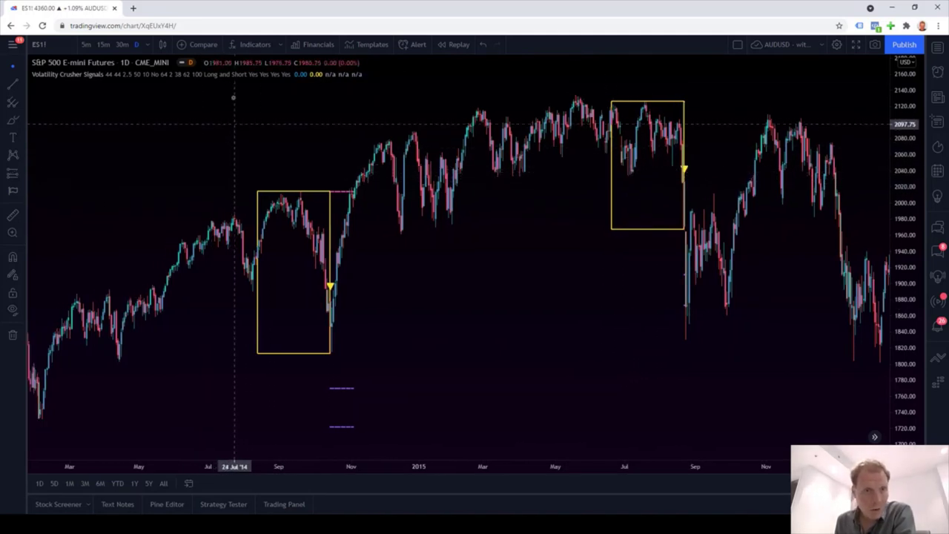
- Set Volatility Crusher Signals Auto Lookback to No and manual Start Date to 2014-01-01, then apply
mouse_move(231, 79)
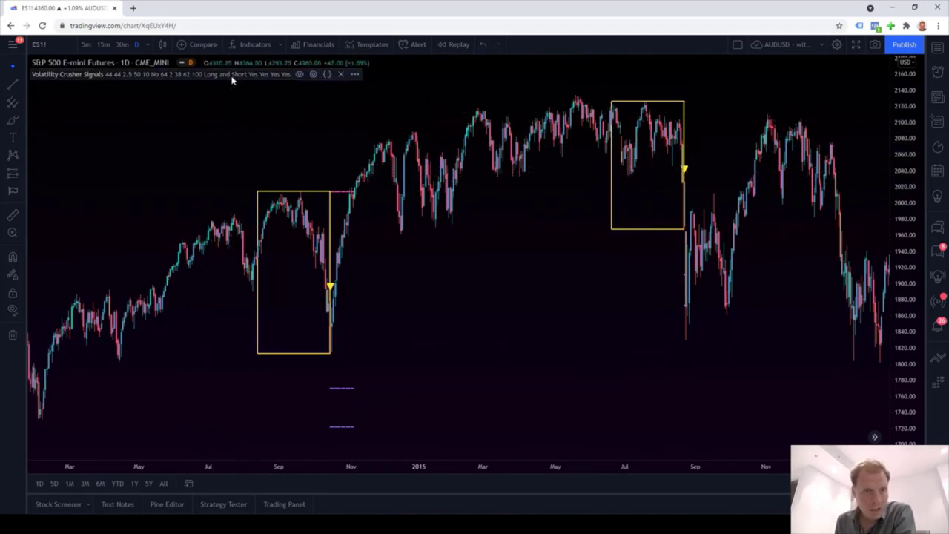
left_click(312, 74)
scroll(428, 231, "down", 5)
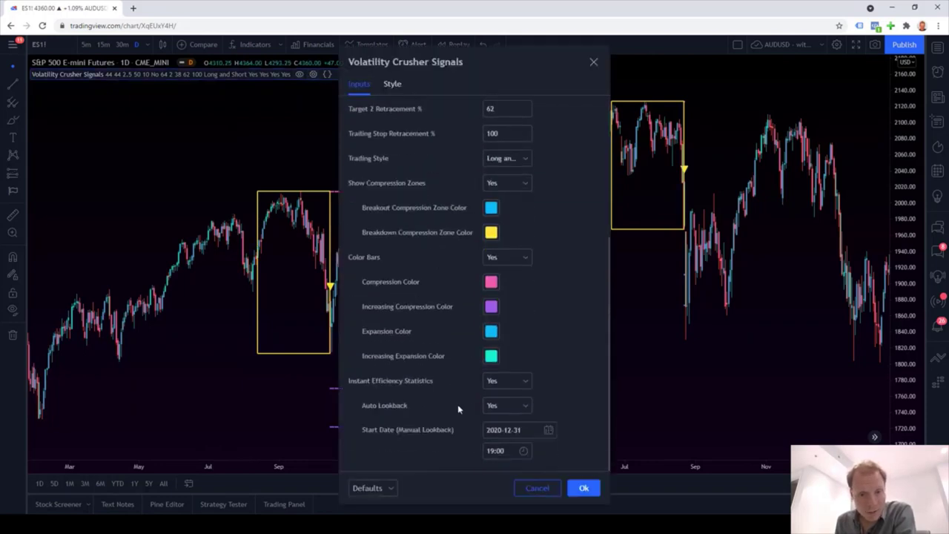
left_click(503, 410)
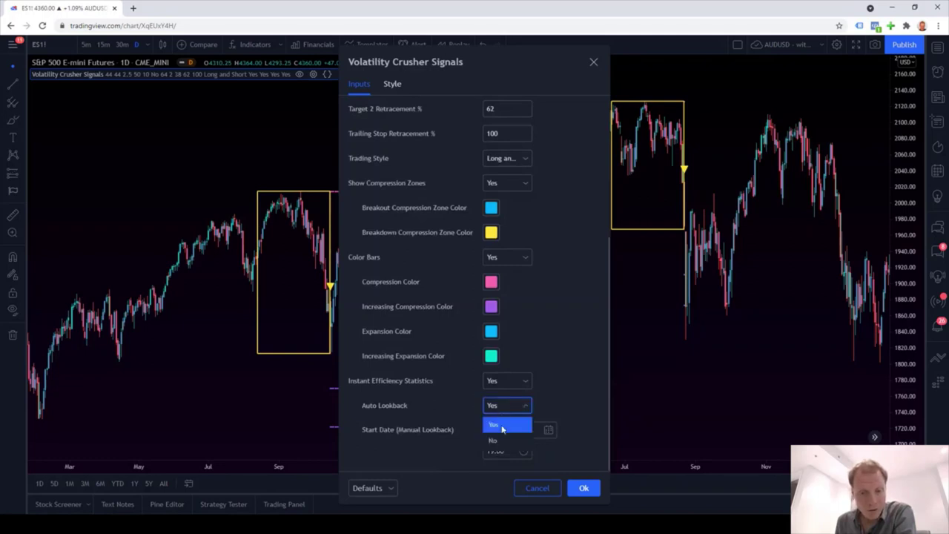
left_click(499, 439)
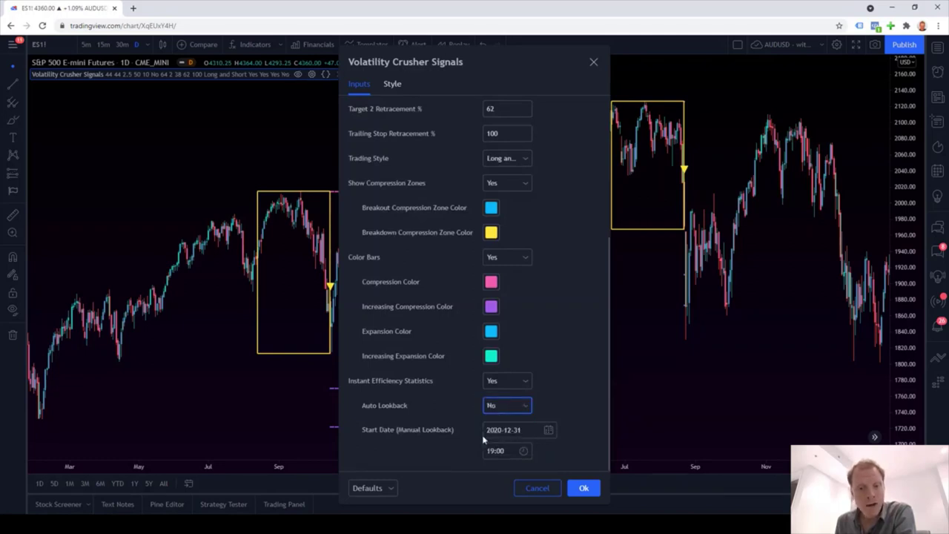
left_click(549, 432)
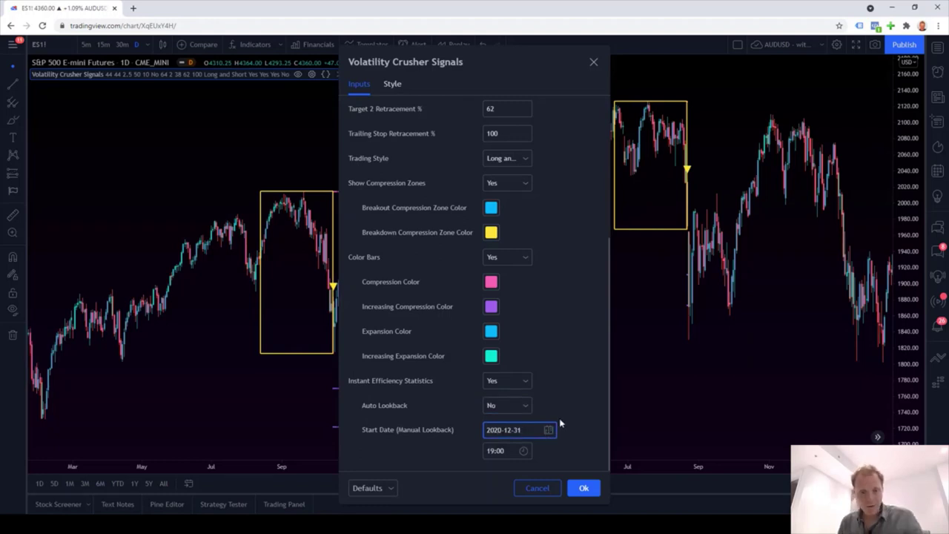
key("Delete")
key("Delete")
type("14")
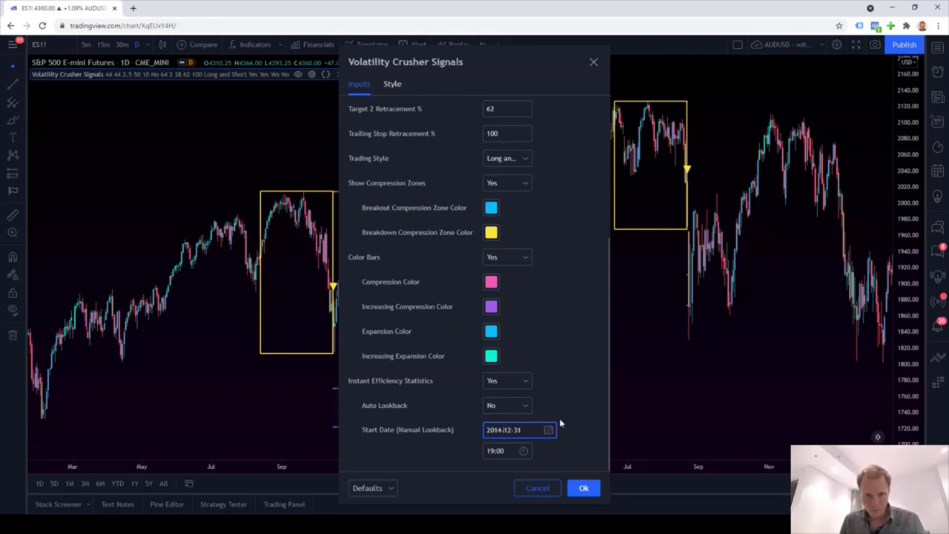
key("Delete")
key("Delete")
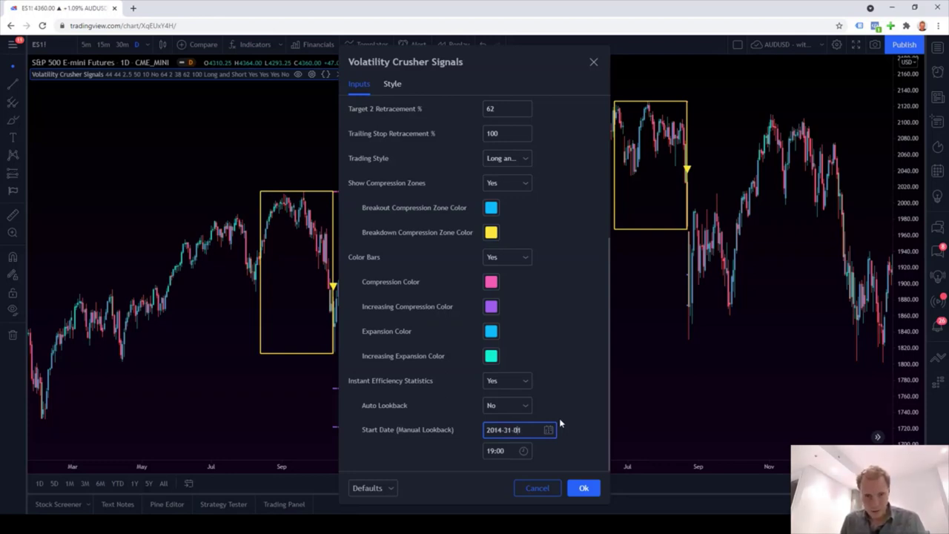
key("Delete")
key("Delete")
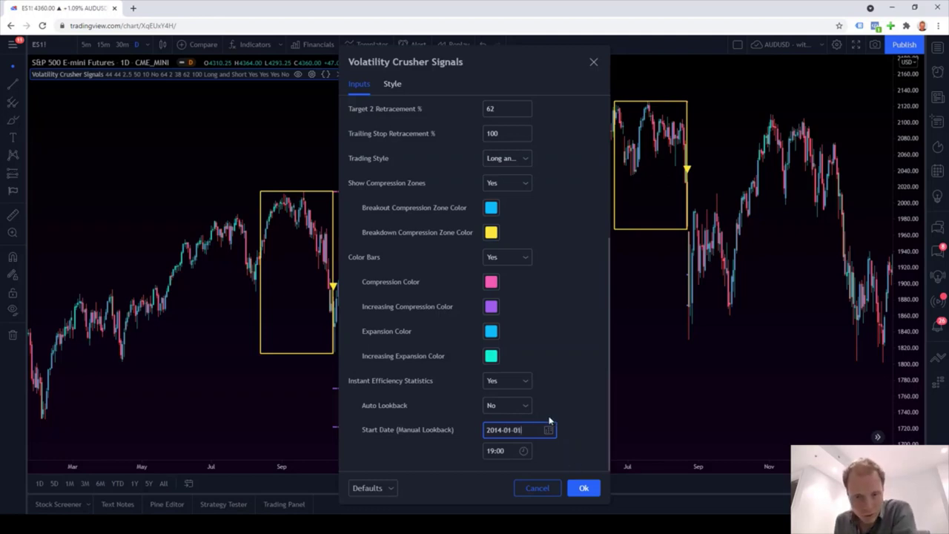
left_click(582, 488)
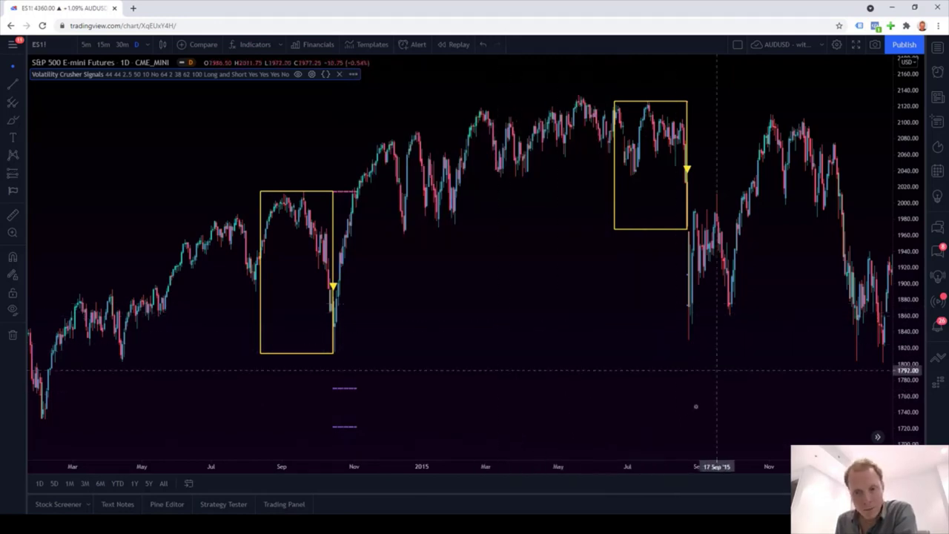
- Jump to the latest bars, where efficiency labels read 86% long and 67% short since 2014.01.01
left_click(877, 437)
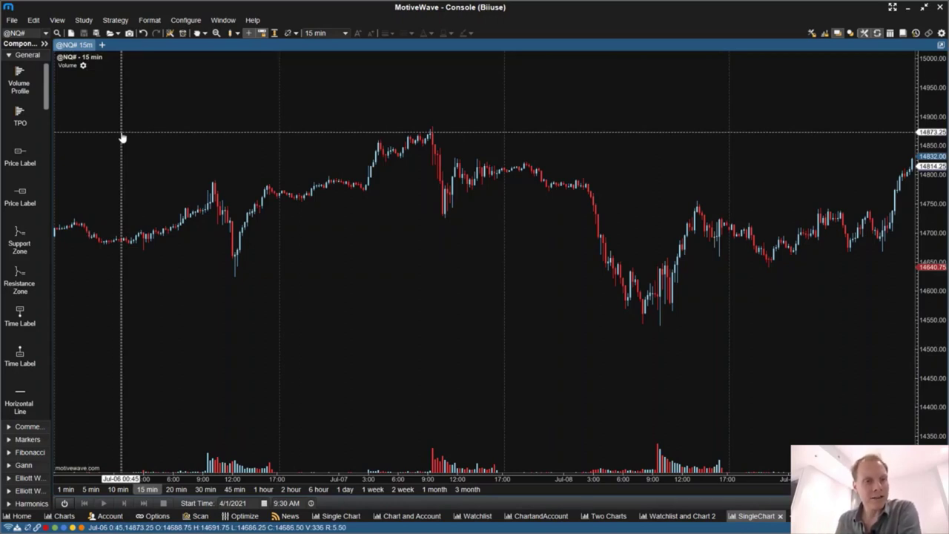
left_click(86, 22)
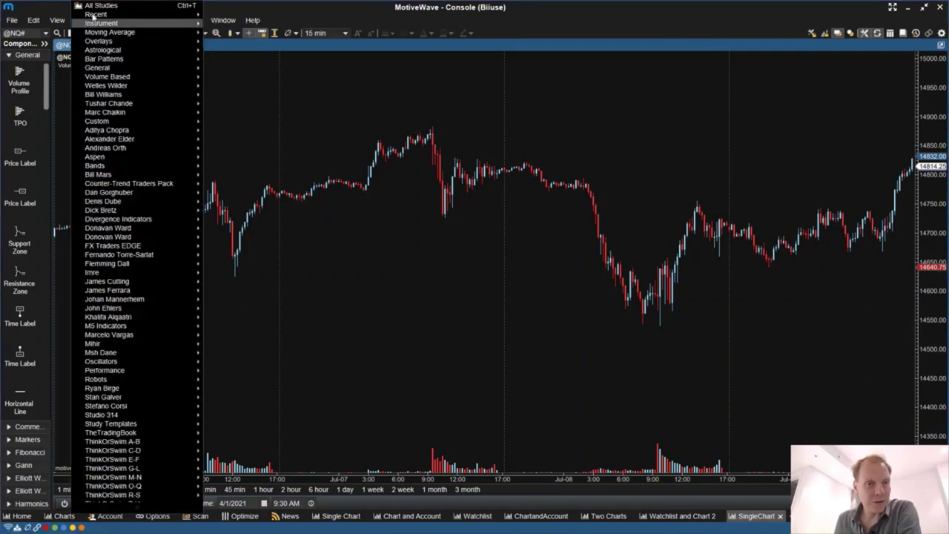
- Add the recent Divergence Cloud v1.5 study with ATR Period 17, Lookback 14 and Min Price Move 150
mouse_move(133, 15)
left_click(208, 16)
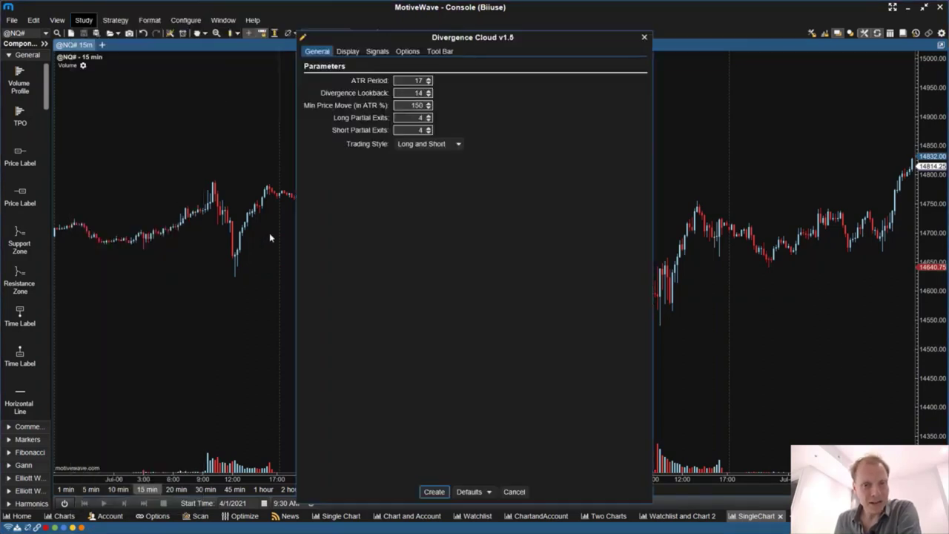
left_click(434, 492)
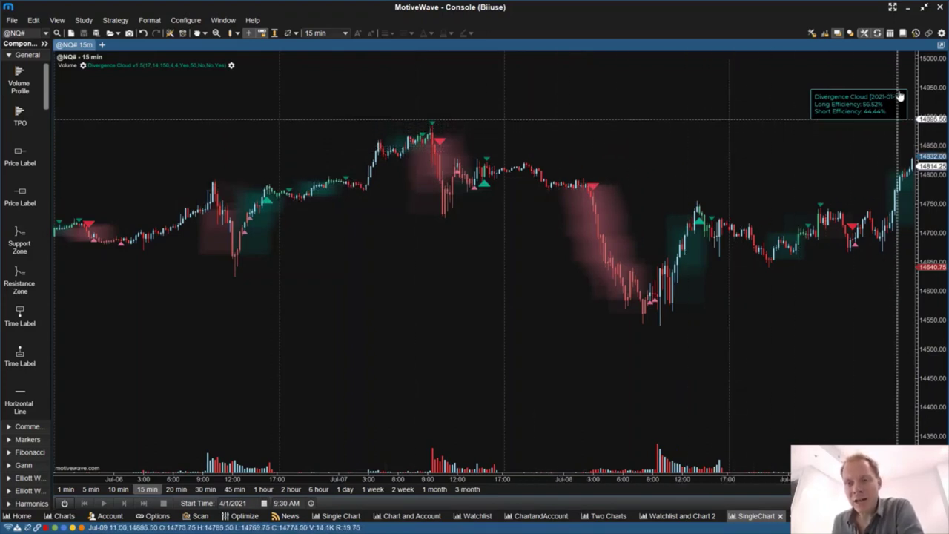
scroll(829, 145, "down", 5)
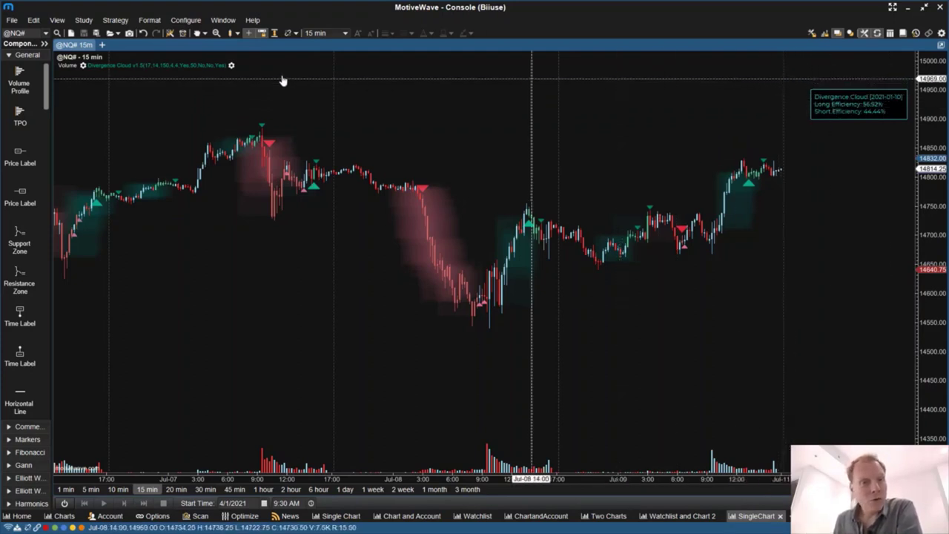
- Change the Divergence Cloud ATR Period from 17 to 20 and update the study
double_click(208, 68)
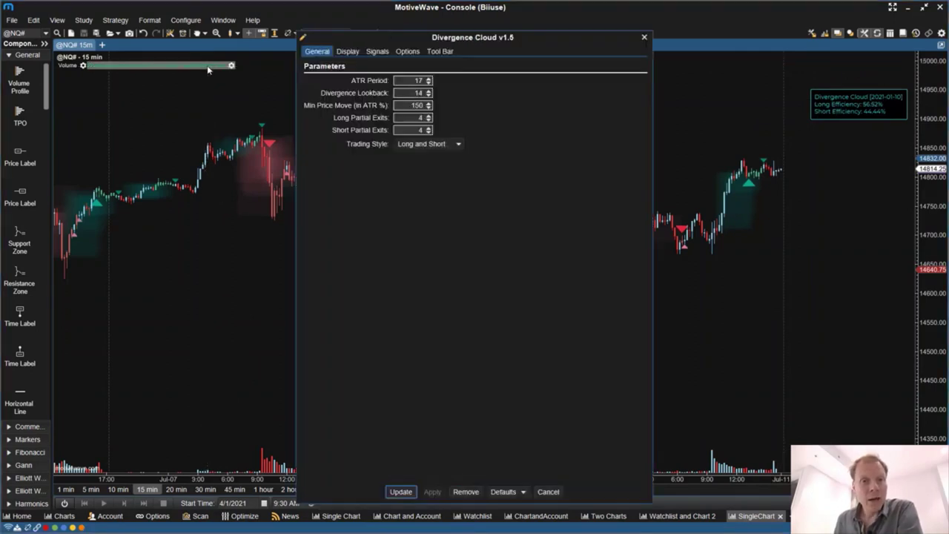
left_click(419, 80)
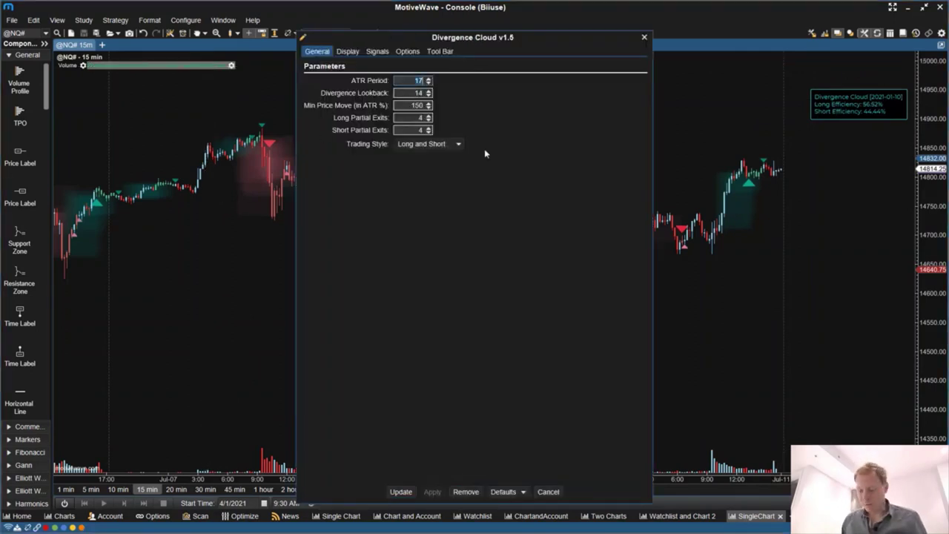
type("20")
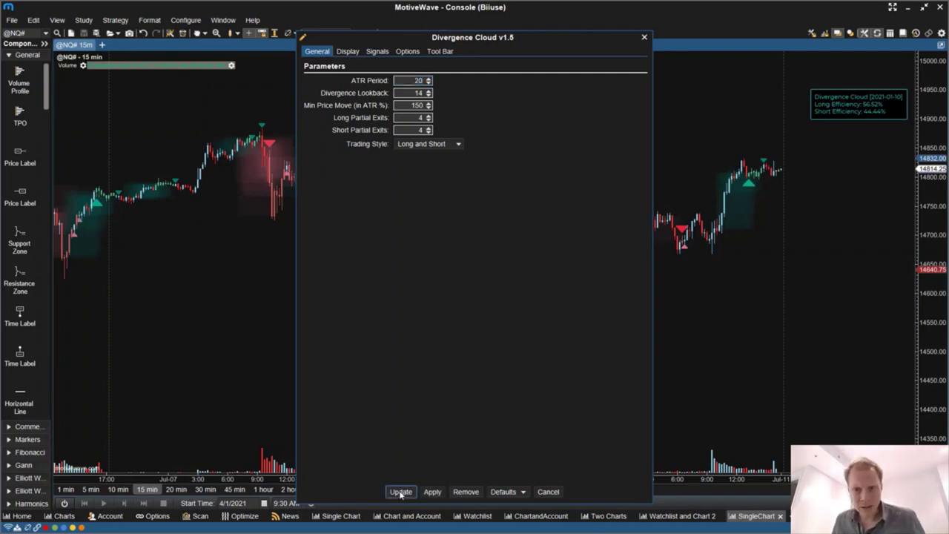
left_click(401, 491)
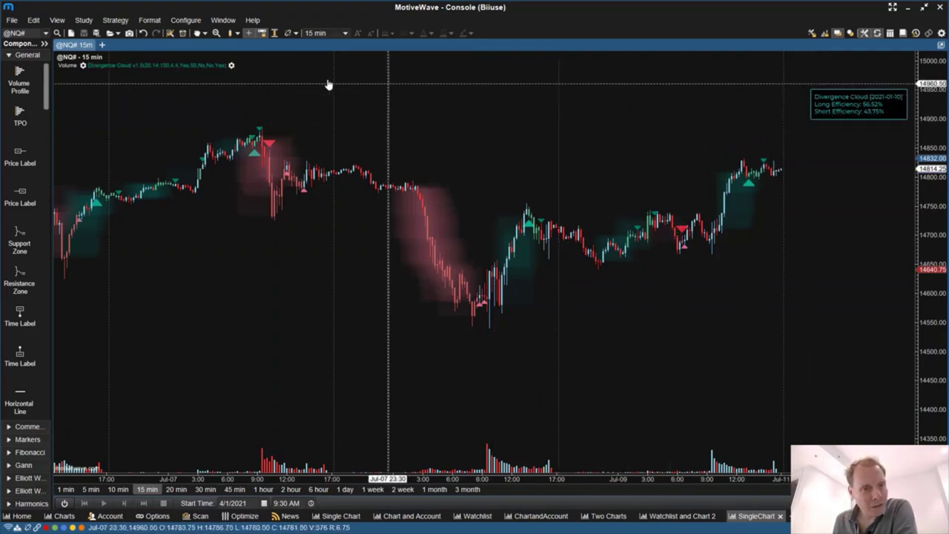
- Use the quick-settings sliders to set ATR Period 33 and Divergence Lookback 10
left_click(231, 66)
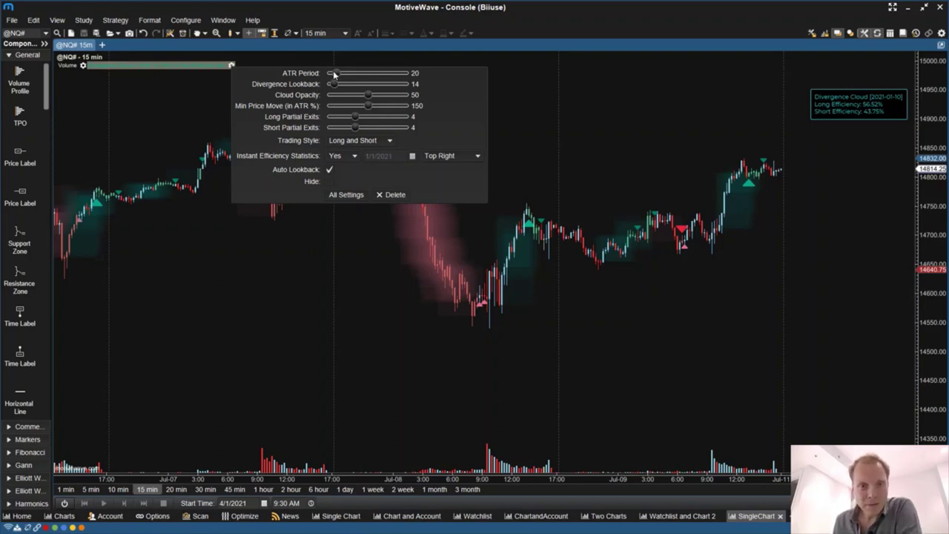
left_click_drag(335, 73, 338, 75)
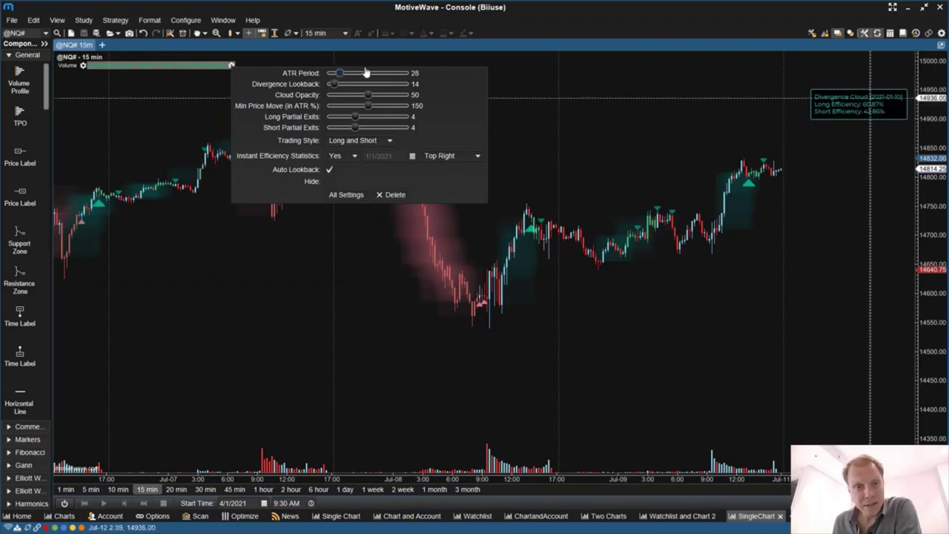
left_click_drag(338, 72, 340, 85)
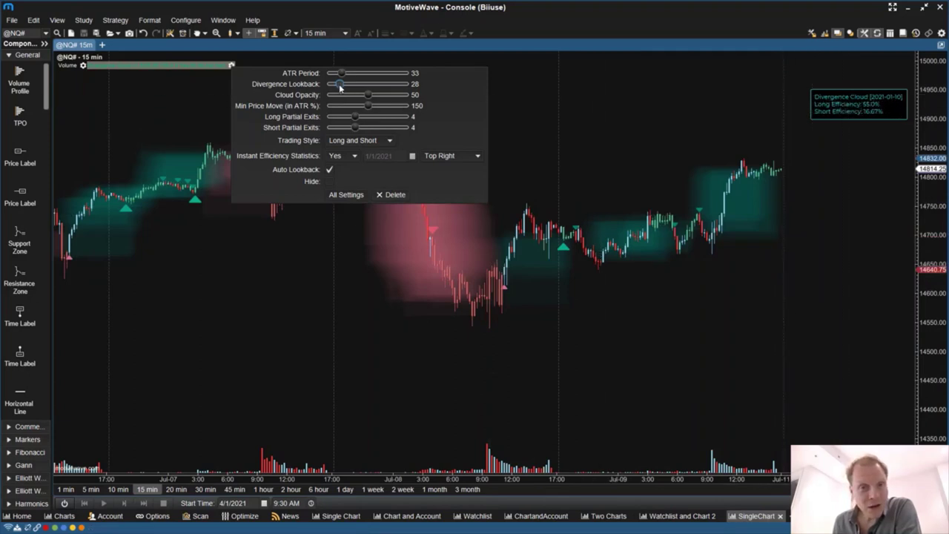
left_click_drag(340, 84, 333, 87)
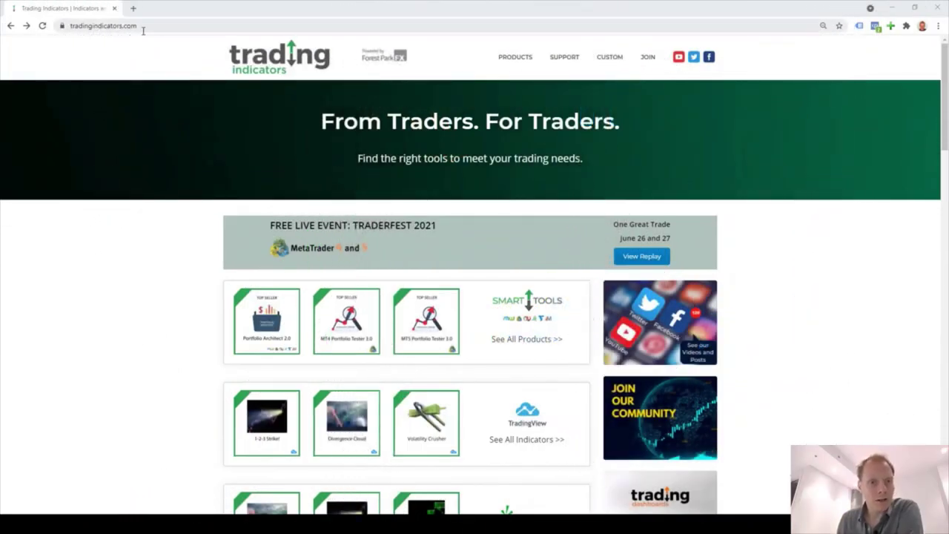
- Scroll the tradingindicators.com homepage to the NinjaTrader row and open the 1-2-3 Strike product
scroll(281, 204, "down", 1)
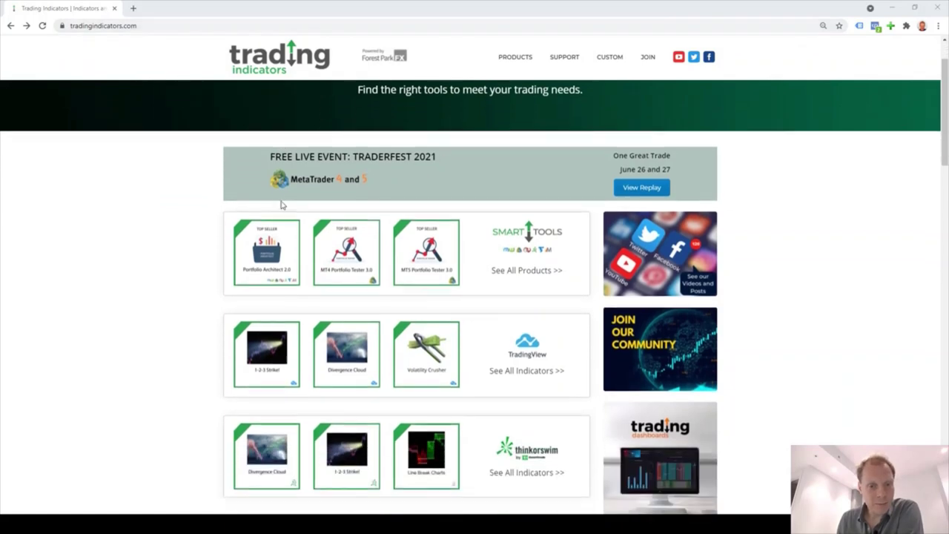
scroll(282, 204, "down", 3)
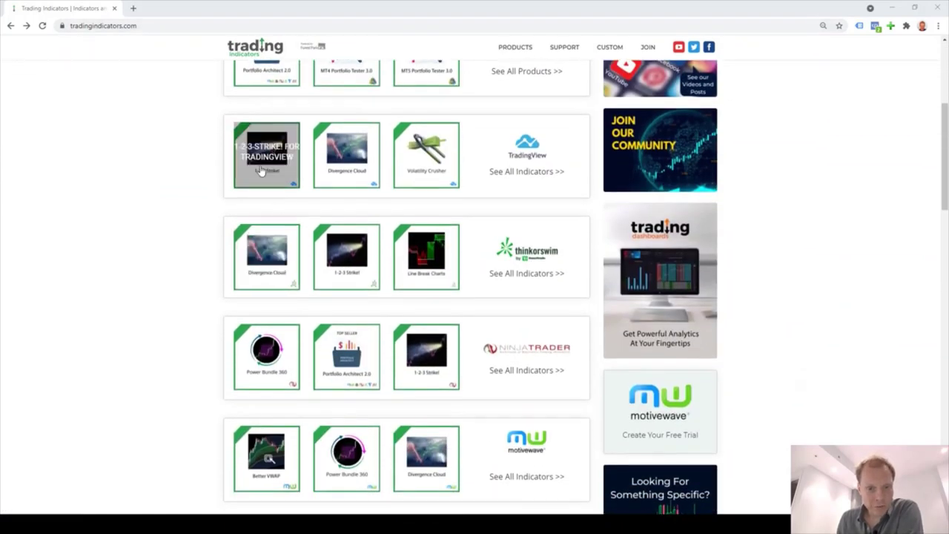
left_click(424, 354)
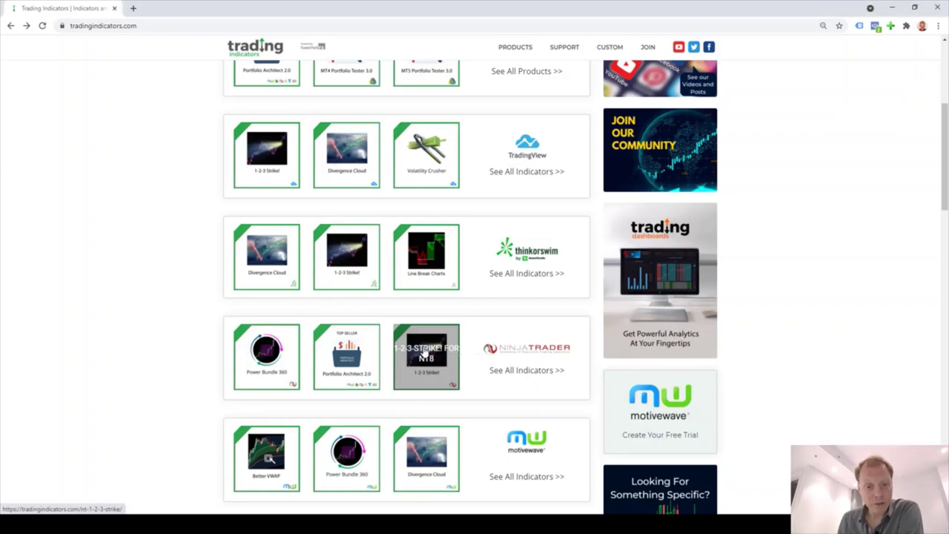